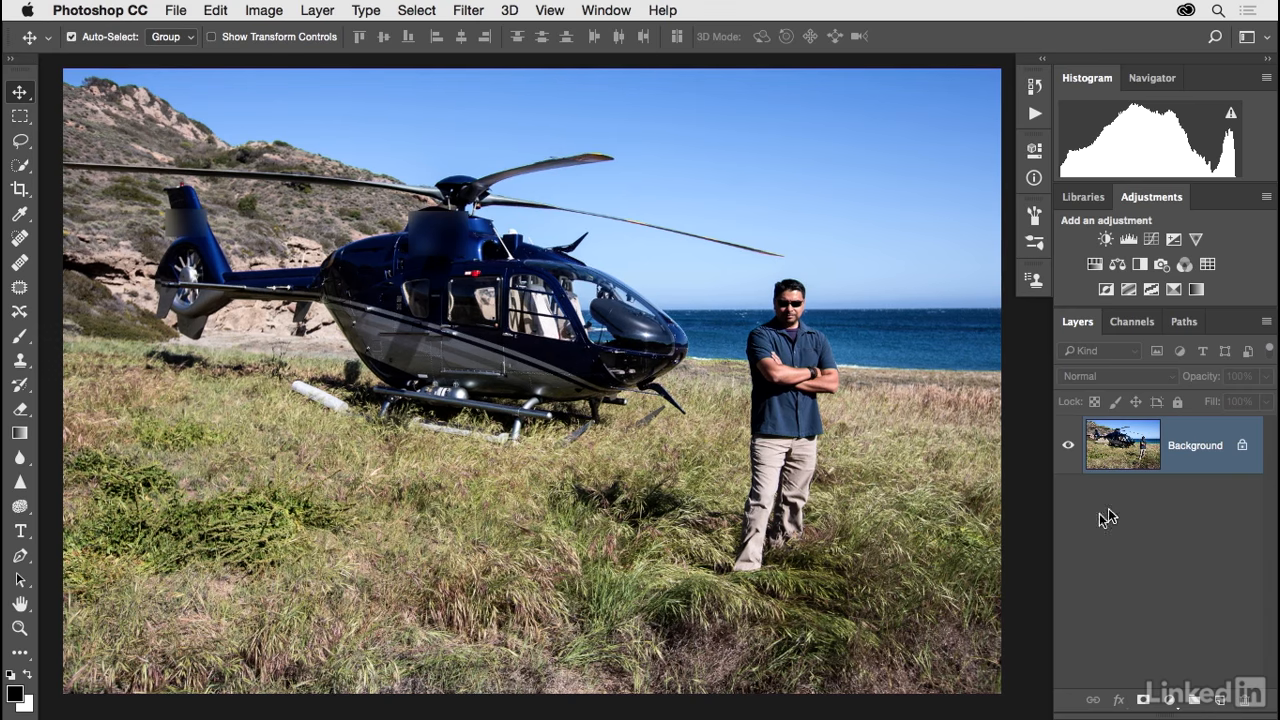
# Select the standing man from head to feet with the Quick Selection tool
pyautogui.press('super+plus')
pyautogui.press('space')
pyautogui.moveTo(986, 528); pyautogui.dragTo(860, 500)
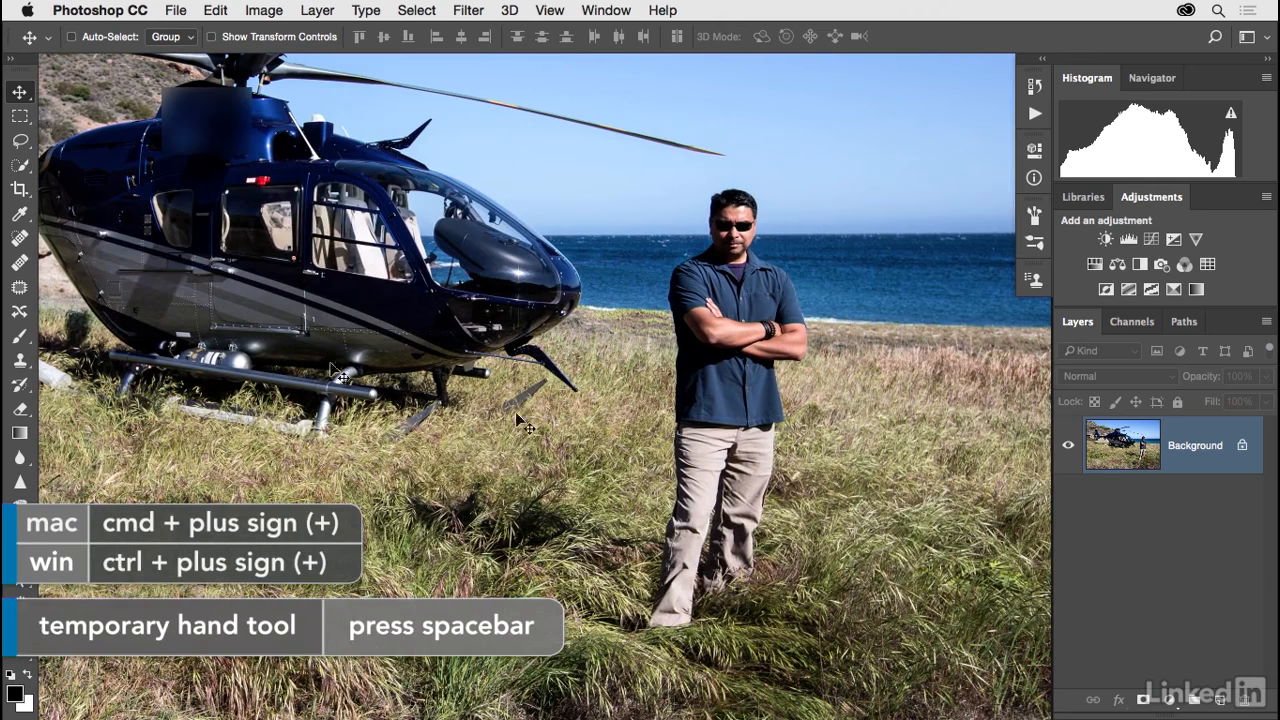
pyautogui.click(21, 167)
pyautogui.moveTo(720, 277)
pyautogui.mouseDown()
pyautogui.moveTo(765, 292)
pyautogui.moveTo(795, 345)
pyautogui.moveTo(695, 320)
pyautogui.moveTo(691, 292)
pyautogui.moveTo(716, 242)
pyautogui.moveTo(732, 240)
pyautogui.mouseUp()
pyautogui.moveTo(711, 412)
pyautogui.mouseDown()
pyautogui.moveTo(674, 604)
pyautogui.moveTo(677, 552)
pyautogui.moveTo(744, 452)
pyautogui.moveTo(743, 556)
pyautogui.mouseUp()
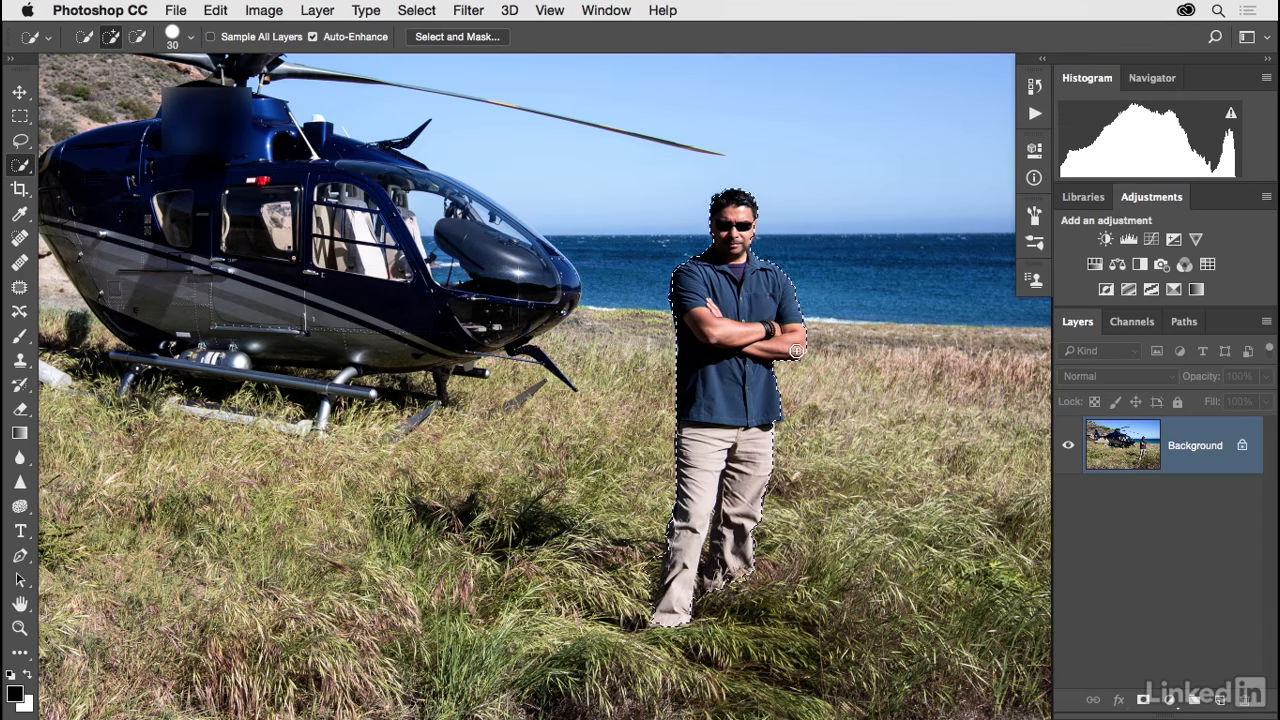
pyautogui.moveTo(796, 351); pyautogui.dragTo(793, 349)
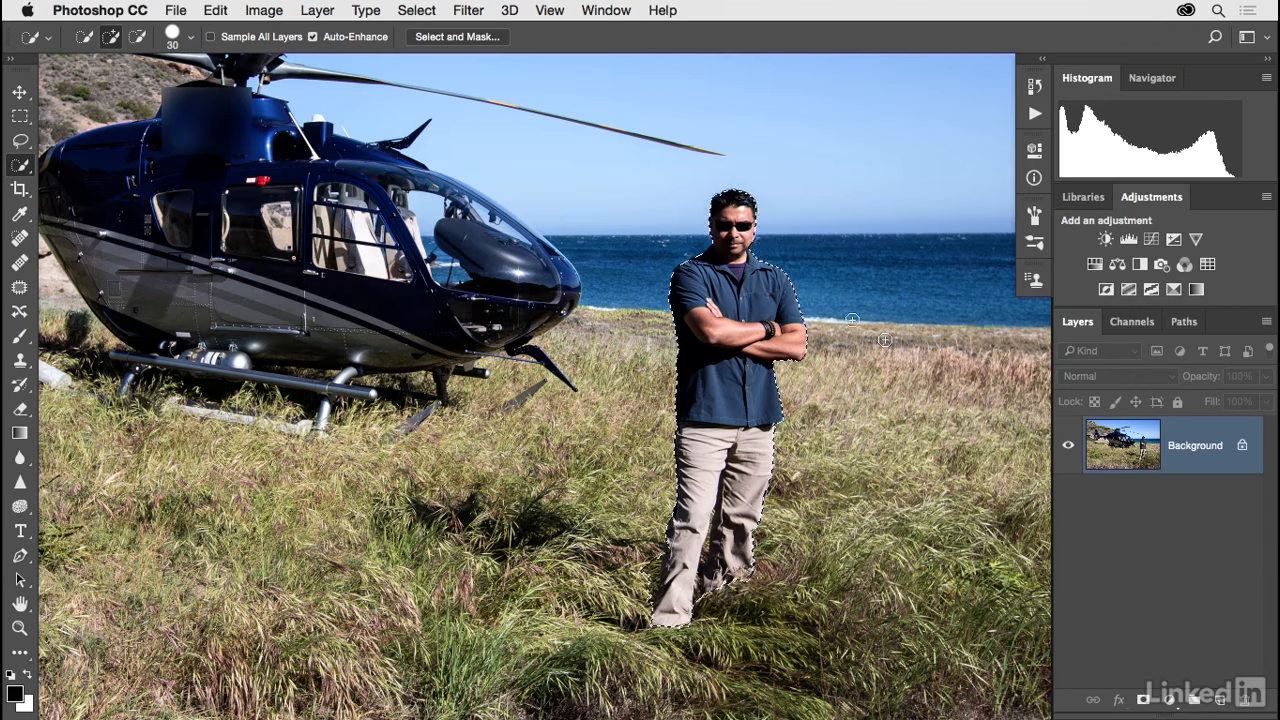
pyautogui.click(457, 37)
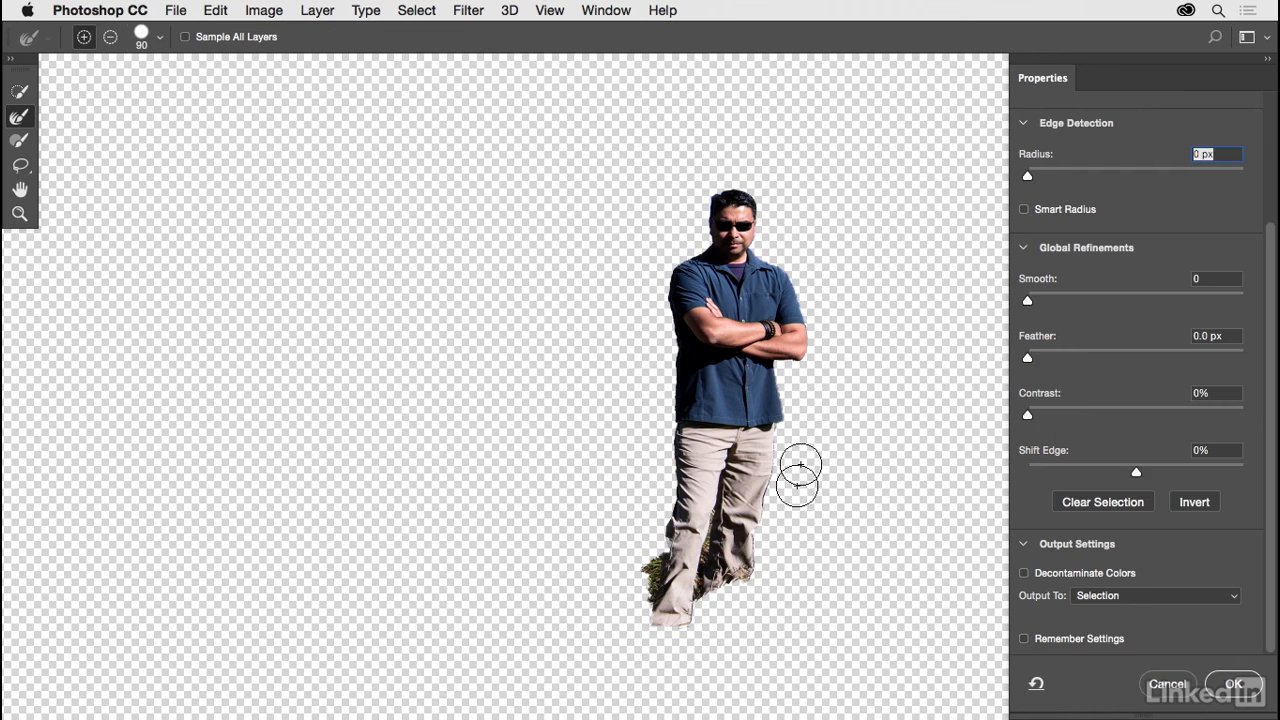
pyautogui.click(1180, 688)
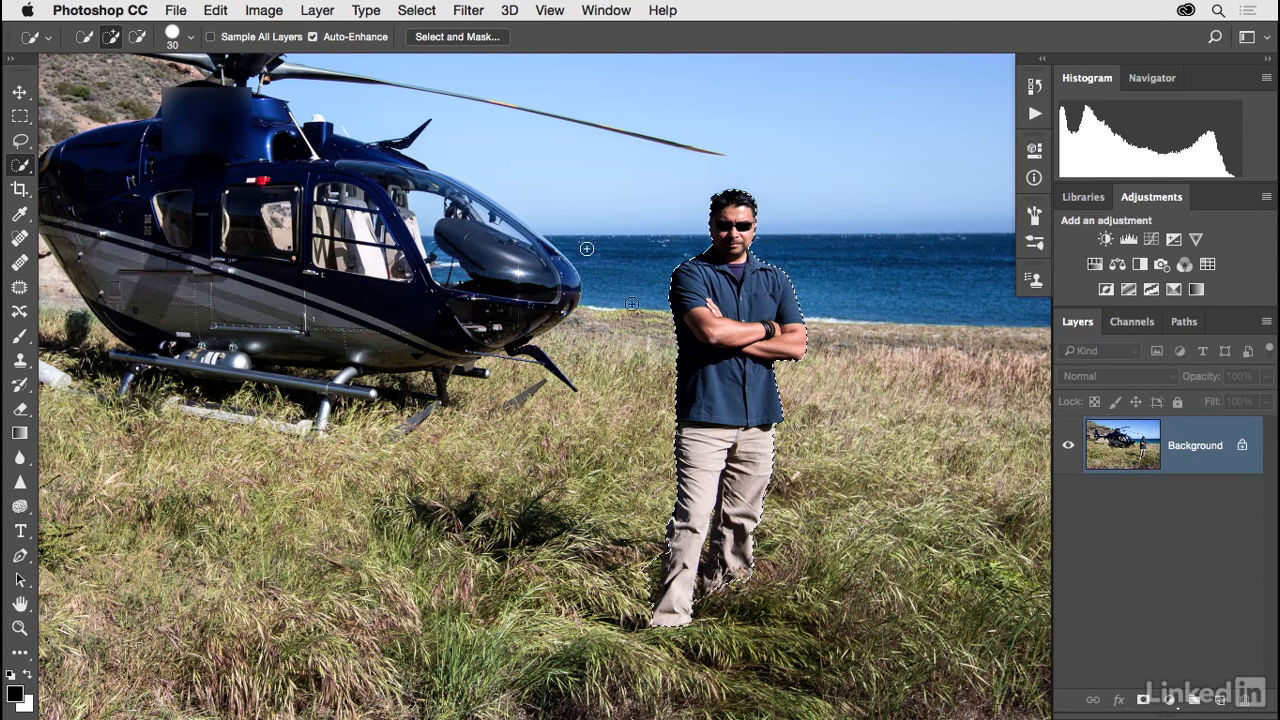
pyautogui.click(417, 10)
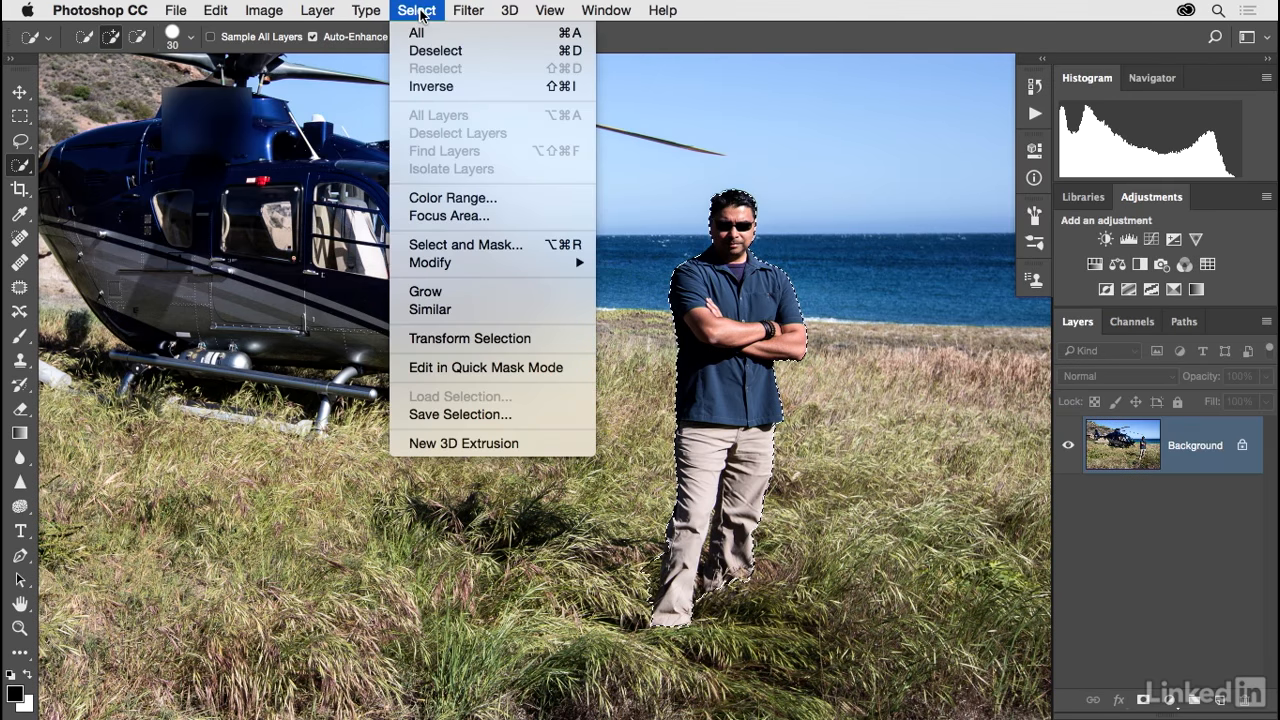
pyautogui.moveTo(440, 266)
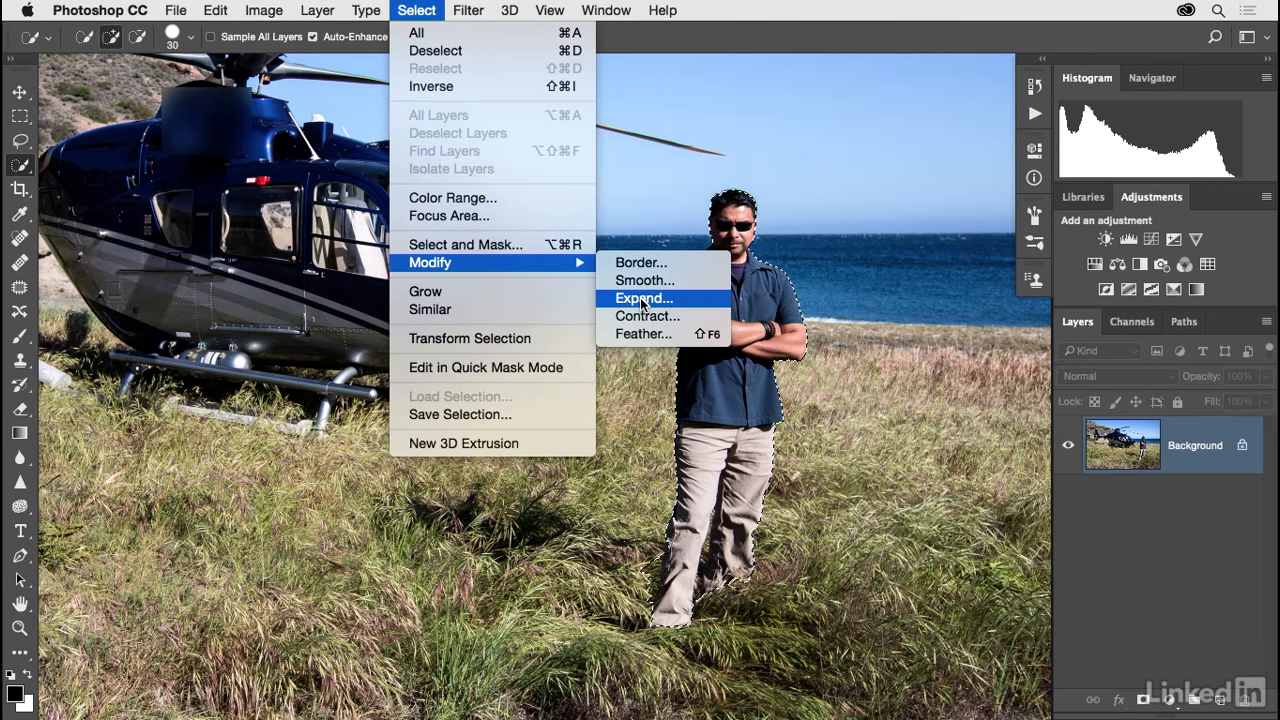
pyautogui.click(862, 312)
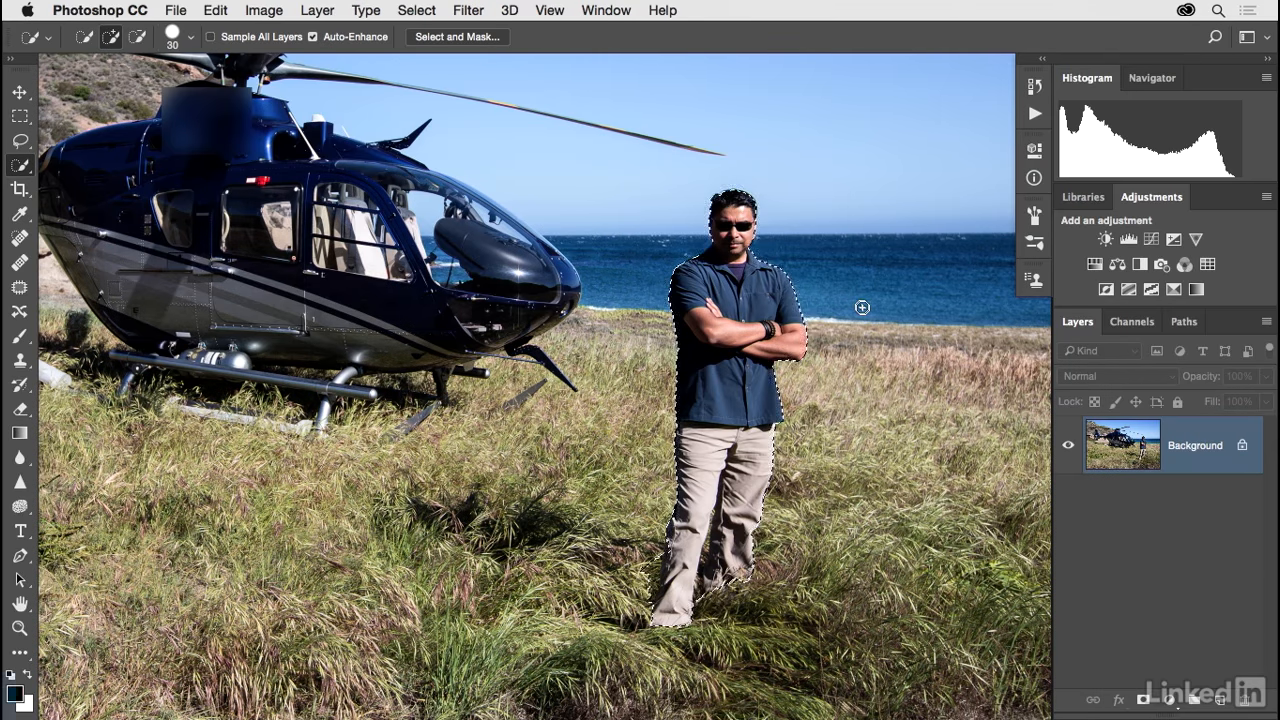
# Fill the selected man using Content-Aware contents with Color Adaptation, Normal mode and 100% opacity
pyautogui.press('BackSpace')
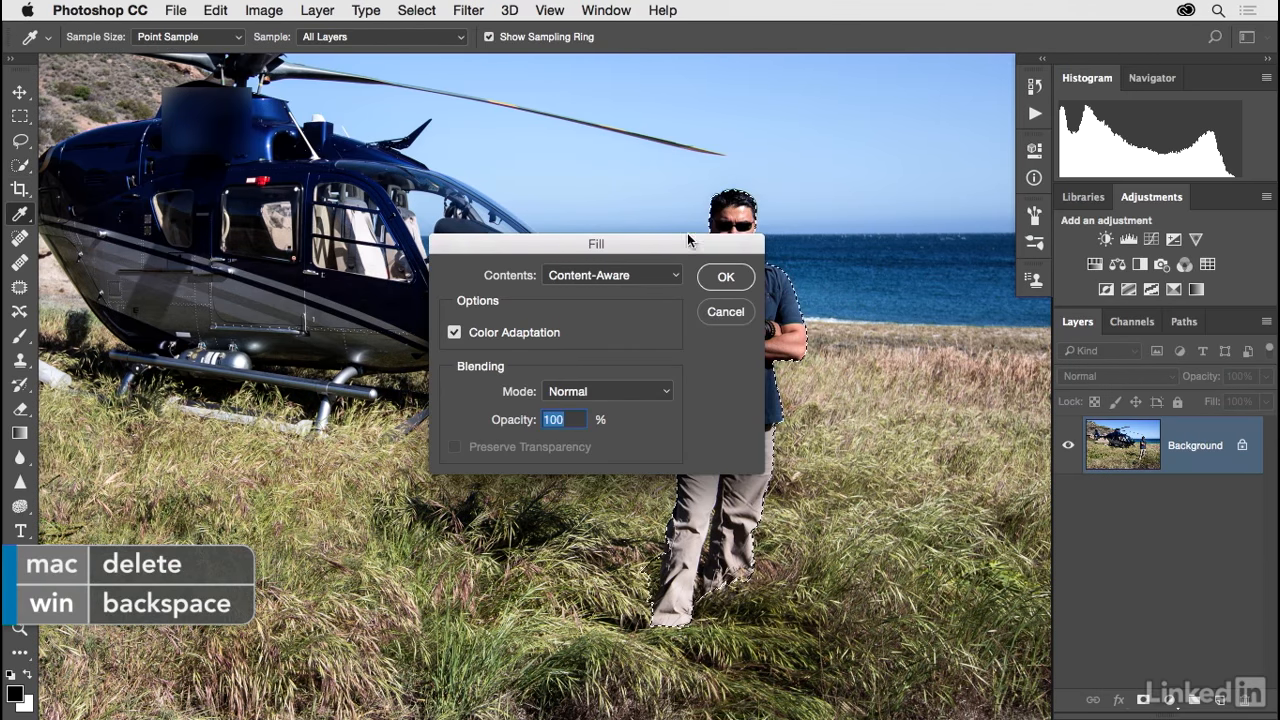
pyautogui.moveTo(687, 240); pyautogui.dragTo(572, 240)
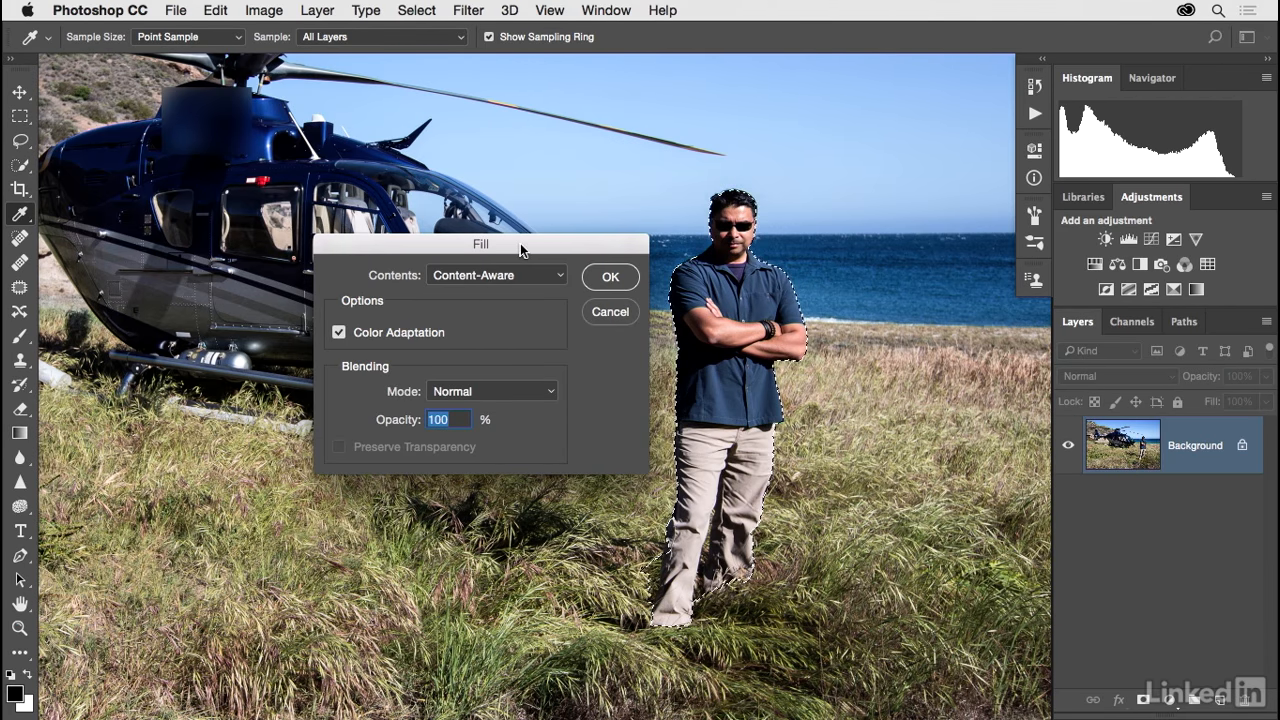
pyautogui.click(515, 275)
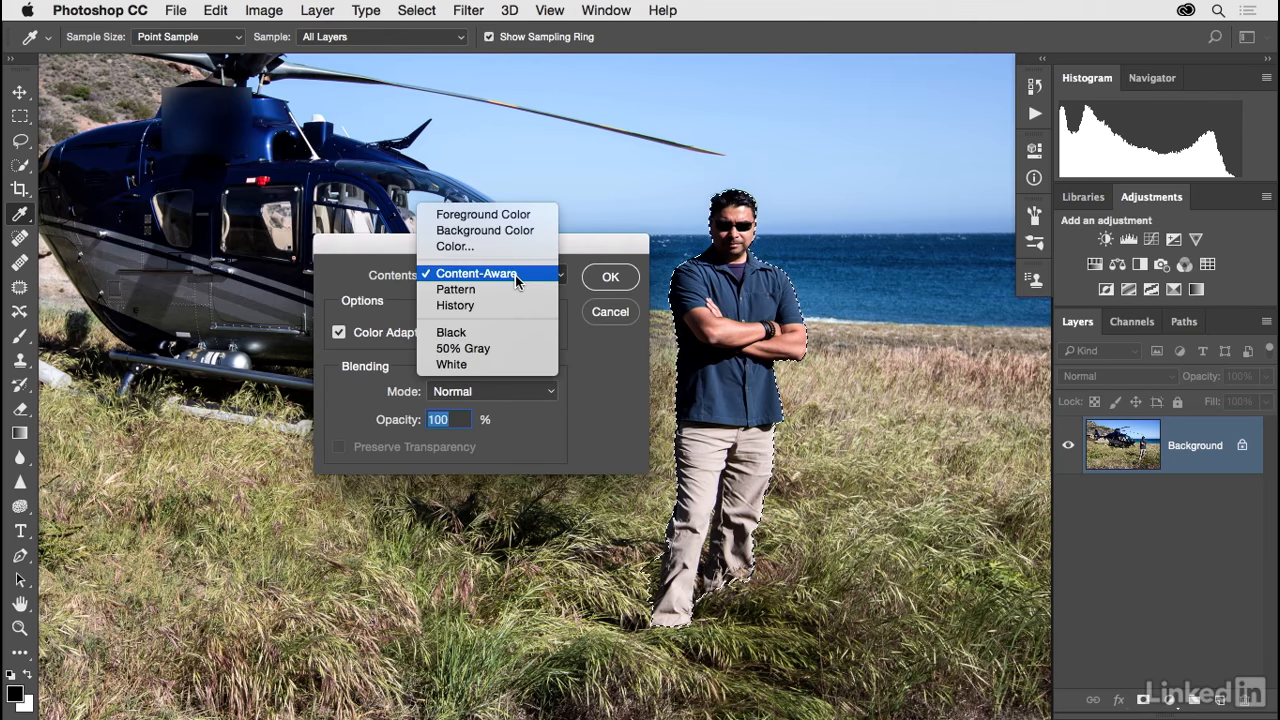
pyautogui.click(518, 275)
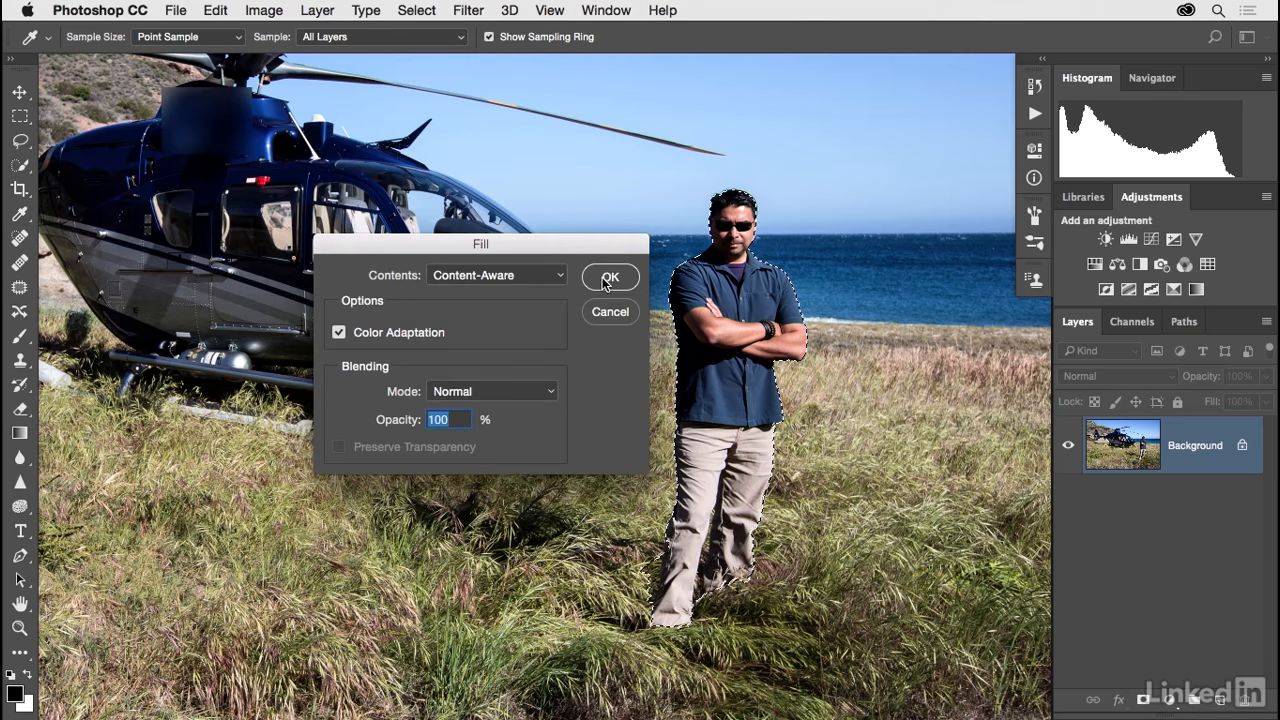
pyautogui.click(603, 281)
pyautogui.press('w')
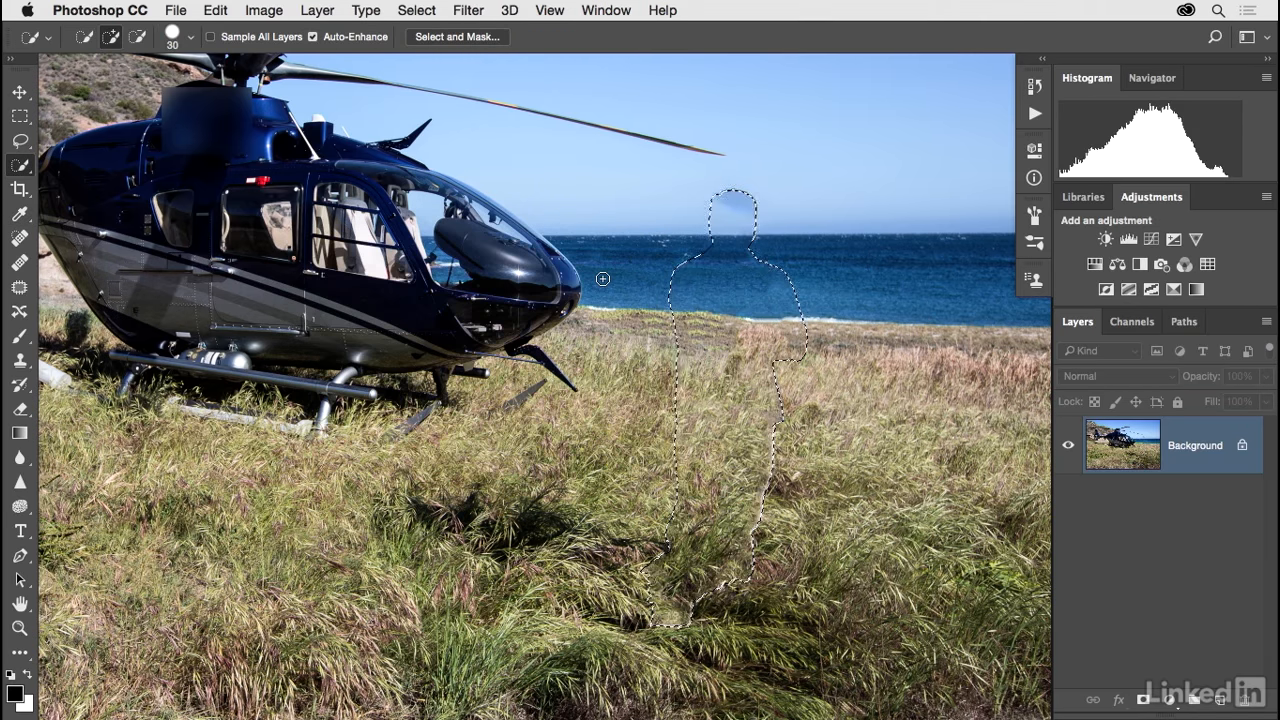
# Deselect the filled area and examine the outline where the man stood for leftover edges
pyautogui.press('super+plus')
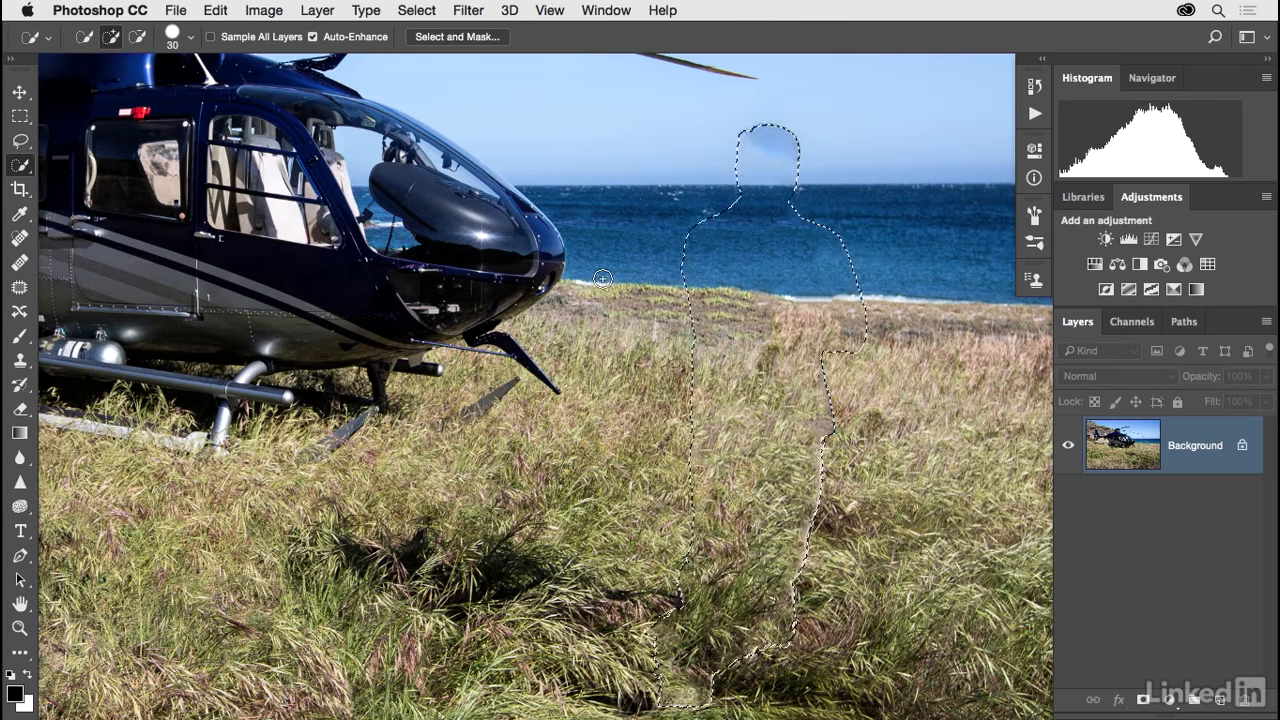
pyautogui.click(416, 12)
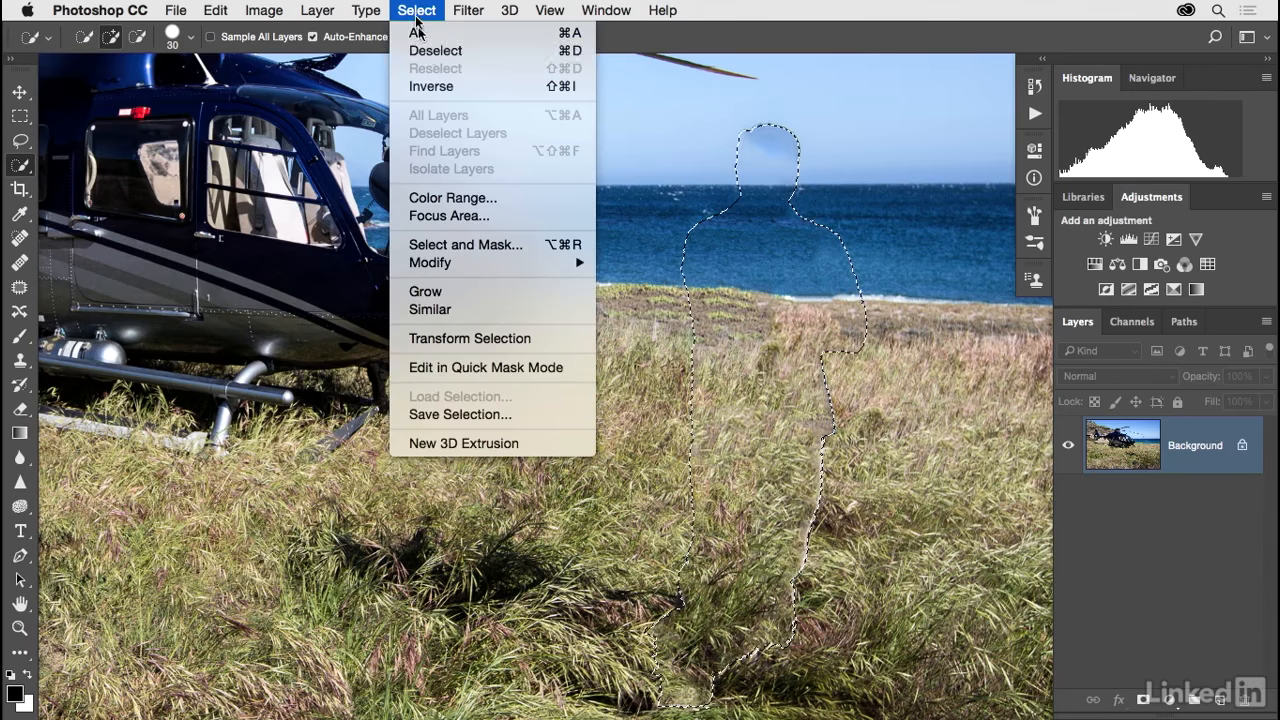
pyautogui.click(428, 50)
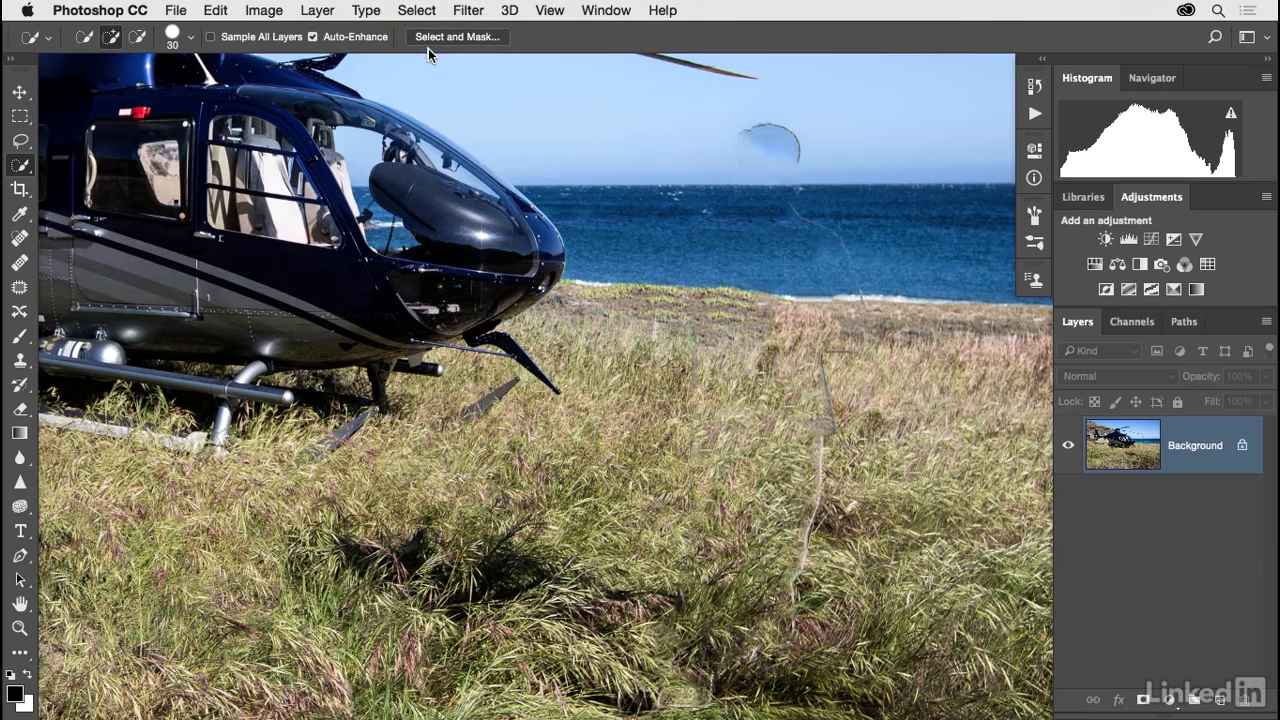
pyautogui.press('super+plus')
pyautogui.moveTo(850, 200); pyautogui.dragTo(681, 325)
pyautogui.press('v')
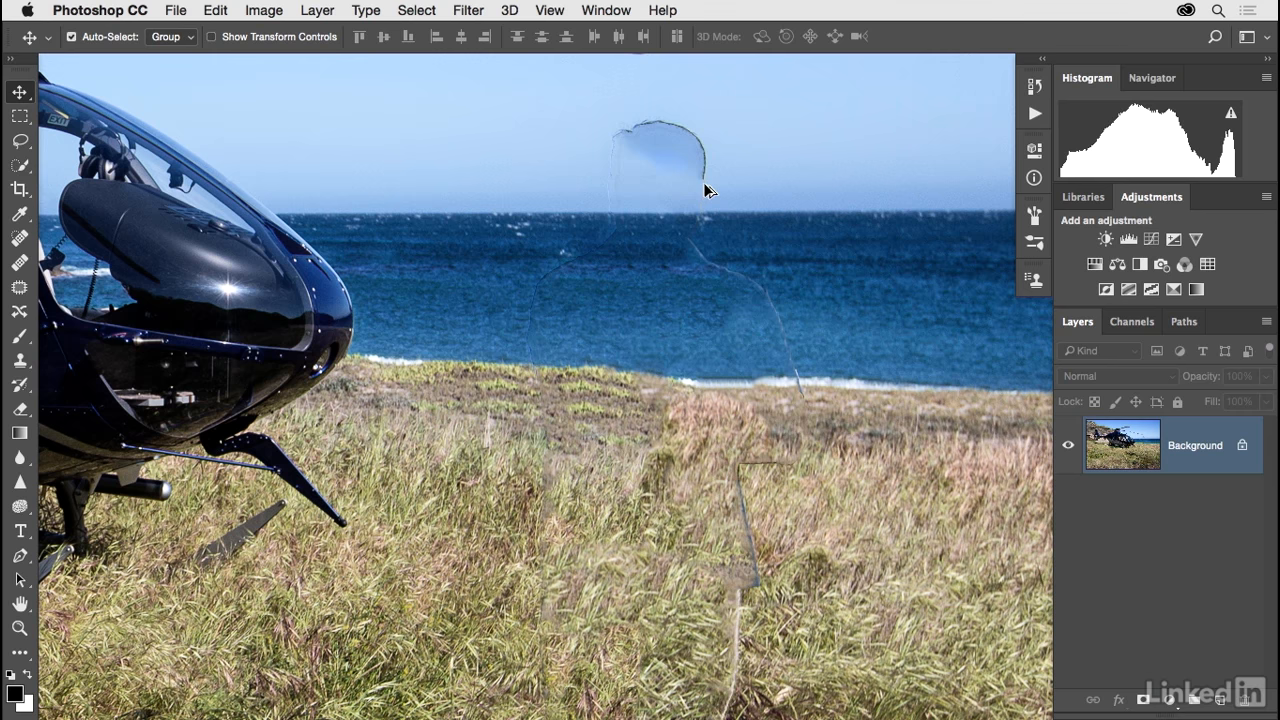
# Undo the deselection and the content-aware fill
pyautogui.press('super+alt+z')
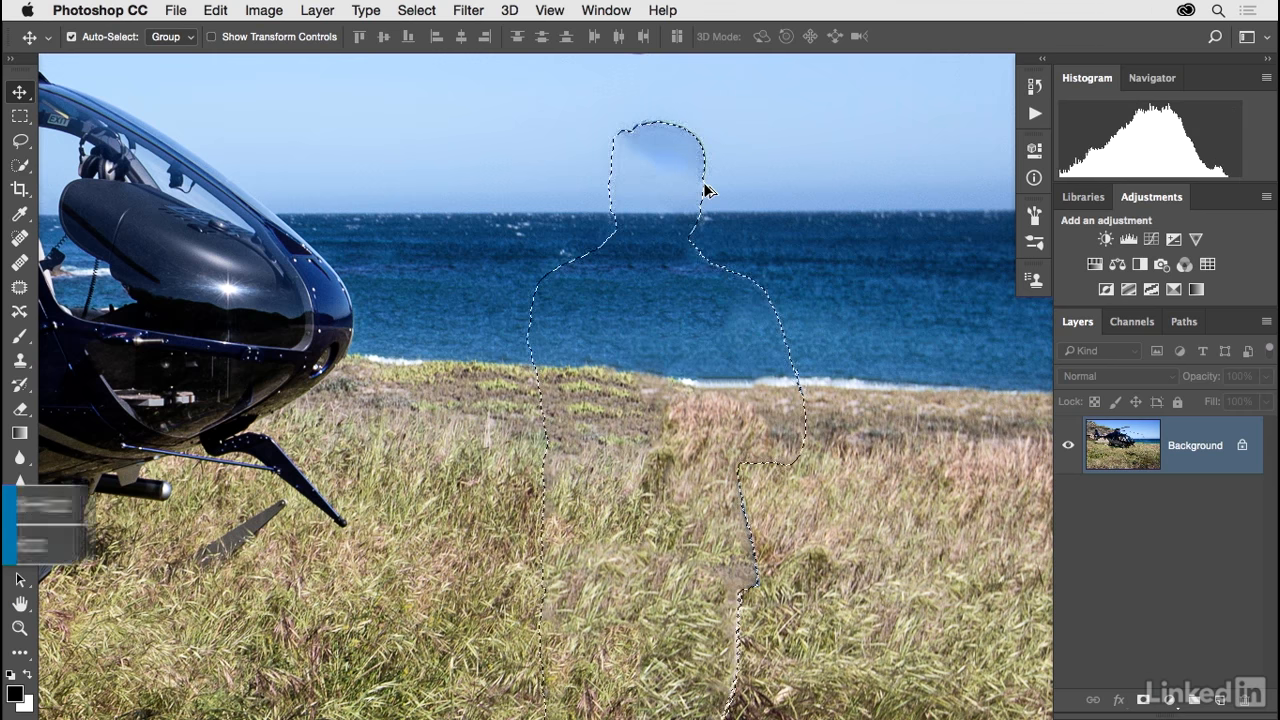
pyautogui.press('super+alt+z')
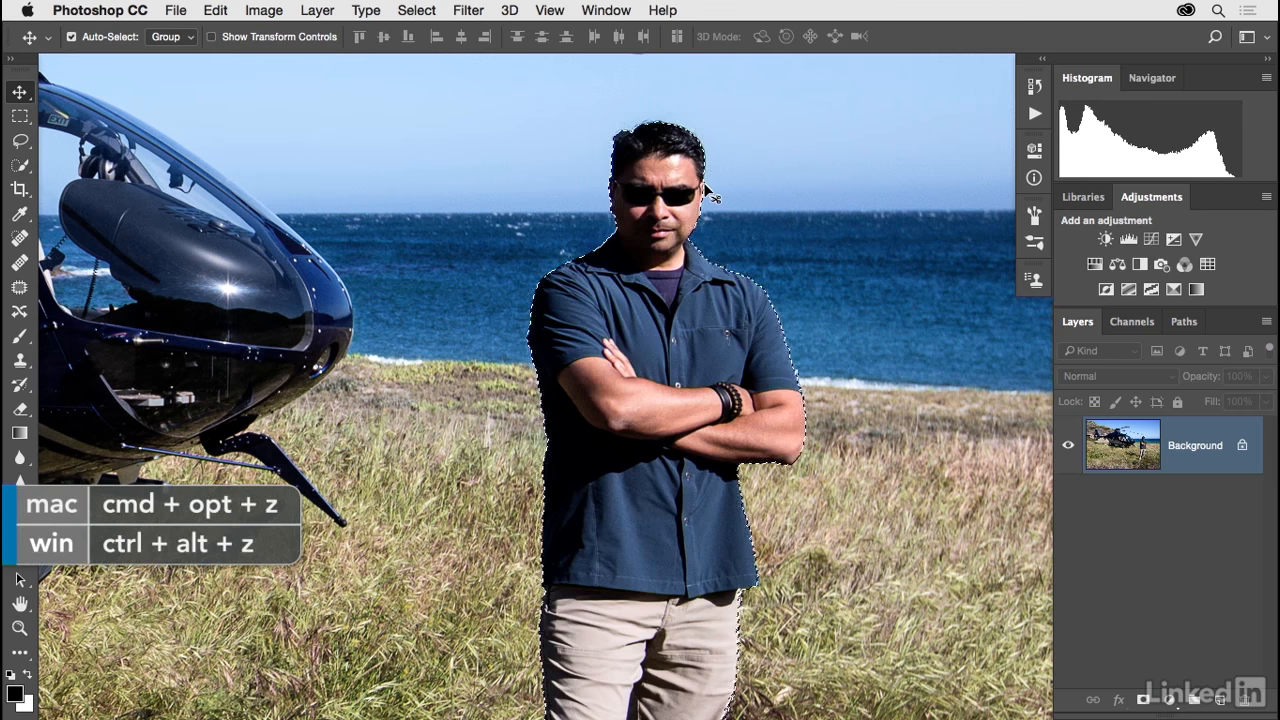
# Expand the selection around the man by 10 pixels
pyautogui.press('super+minus')
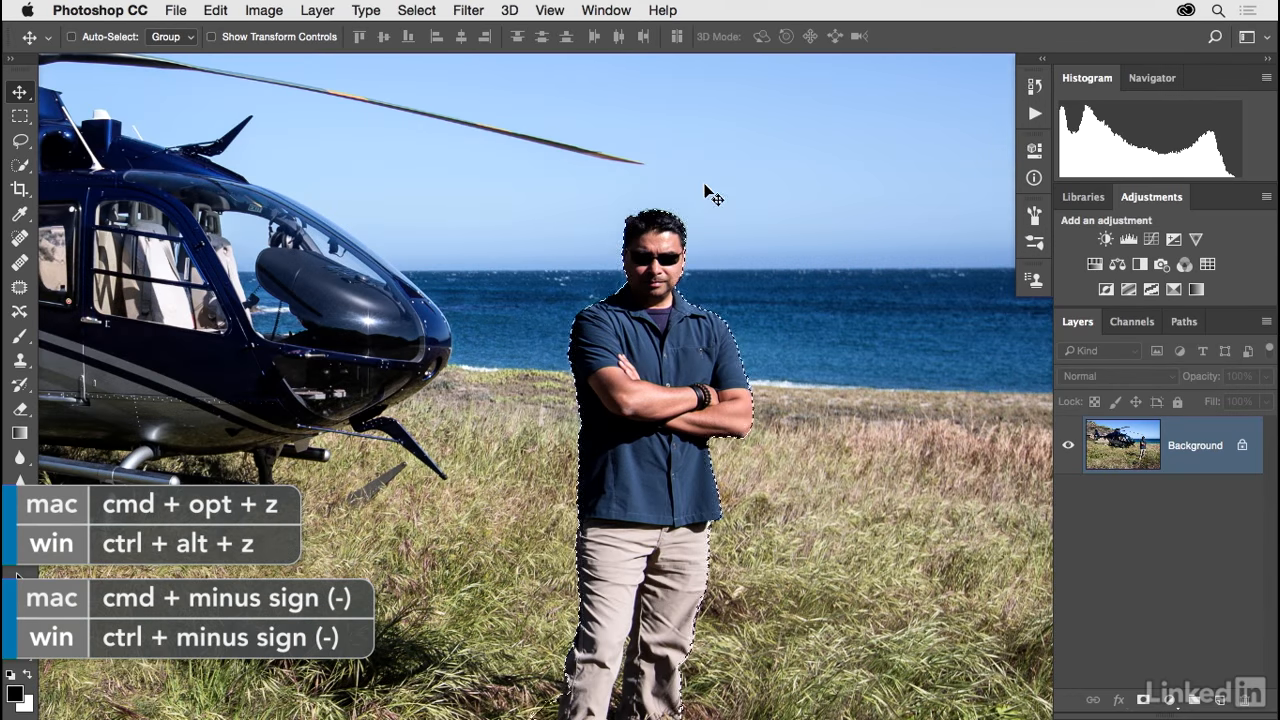
pyautogui.press('super+plus')
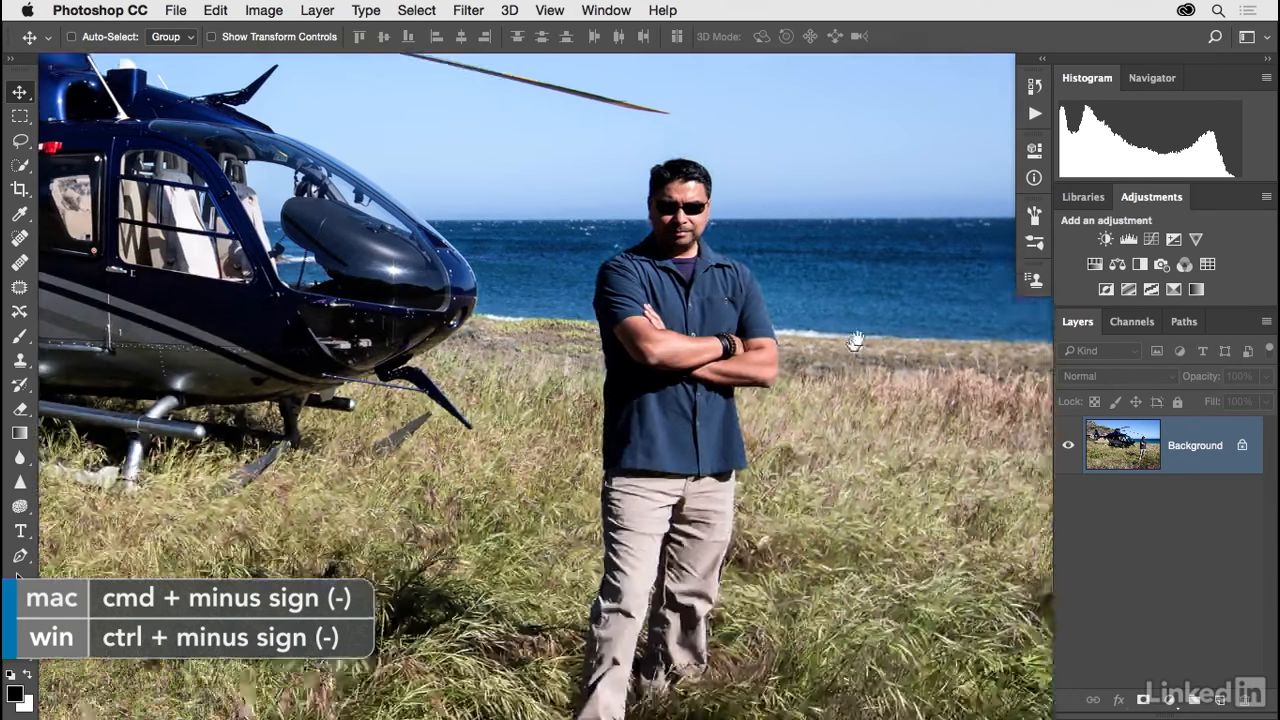
pyautogui.press('super+minus')
pyautogui.moveTo(858, 346); pyautogui.dragTo(932, 338)
pyautogui.click(416, 10)
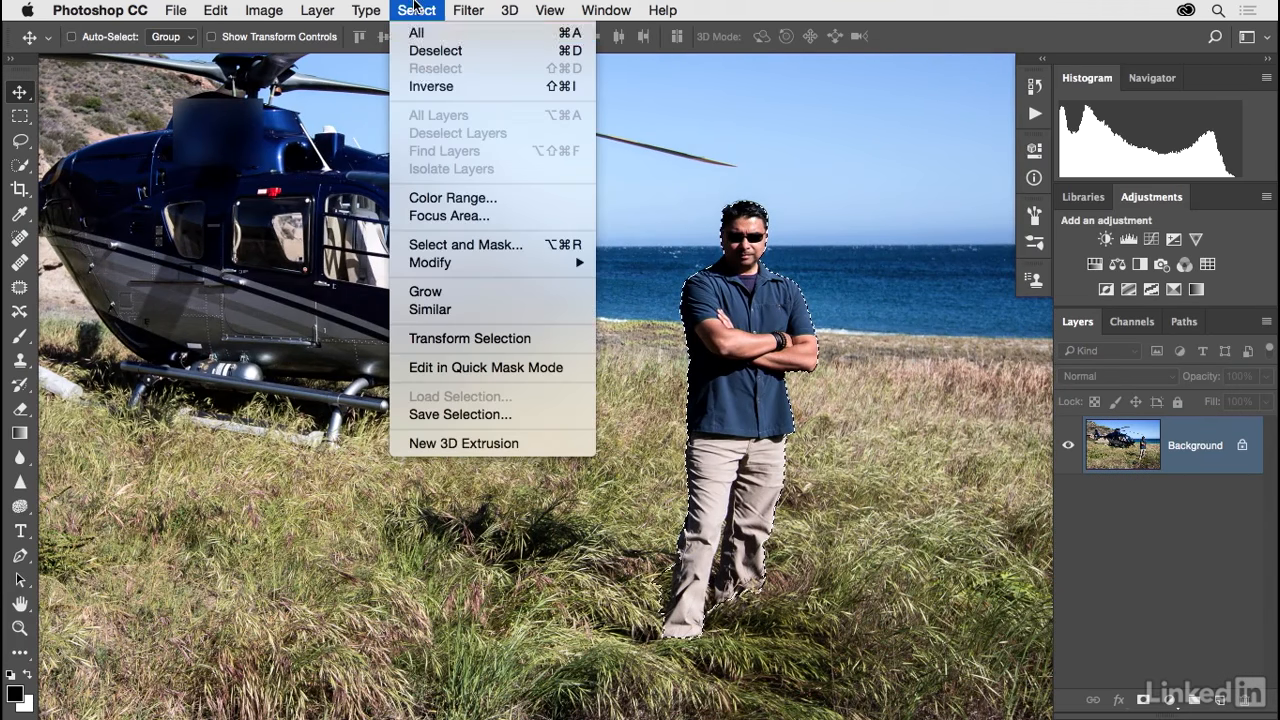
pyautogui.moveTo(448, 263)
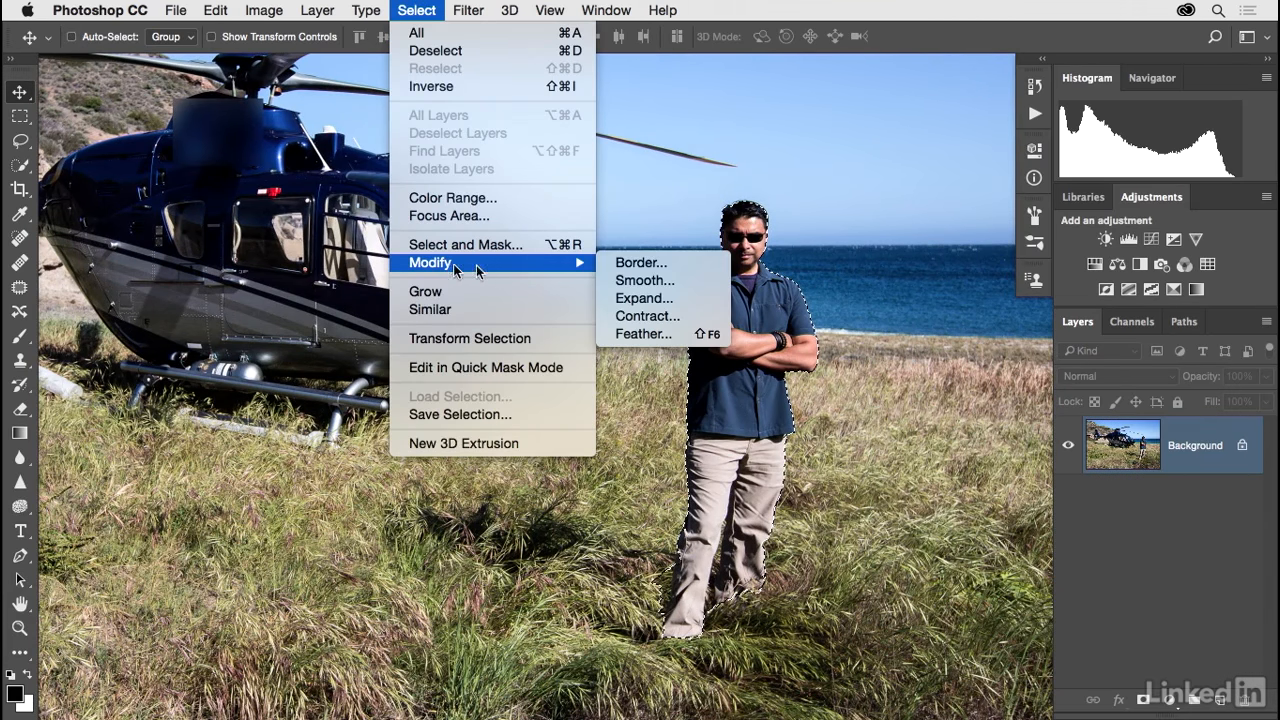
pyautogui.click(697, 303)
pyautogui.moveTo(894, 299); pyautogui.dragTo(879, 270)
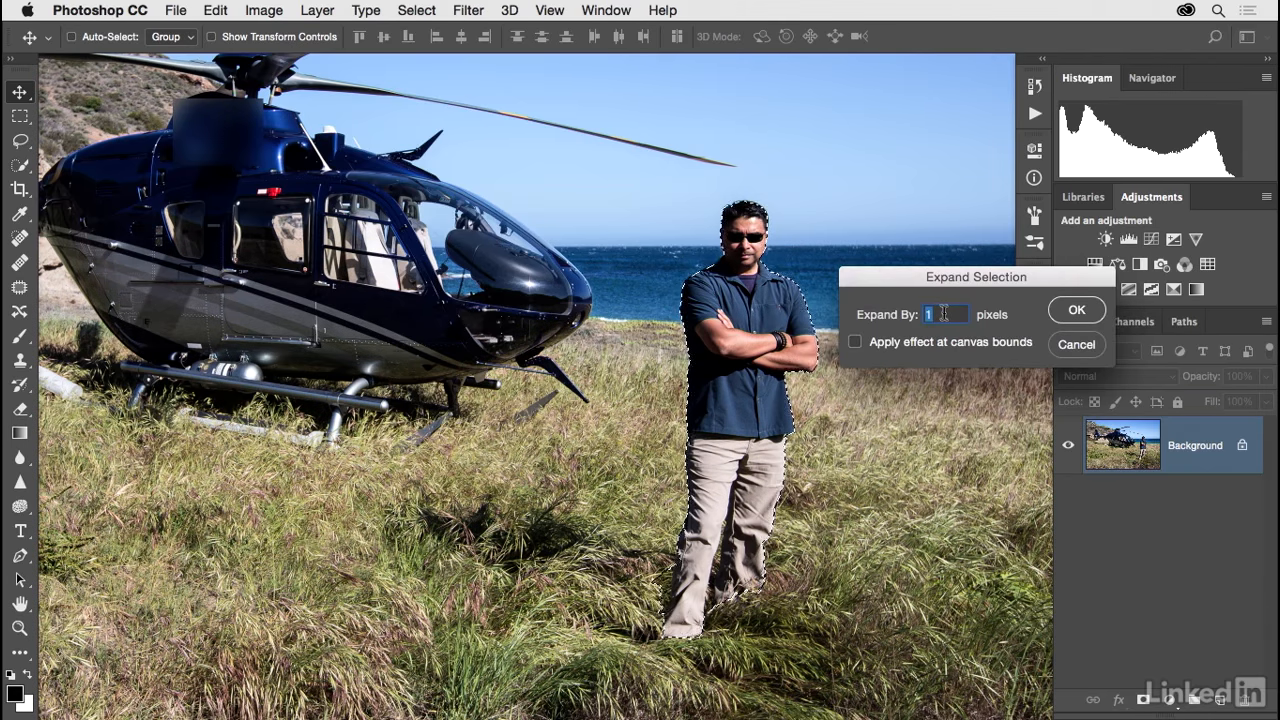
pyautogui.write('10')
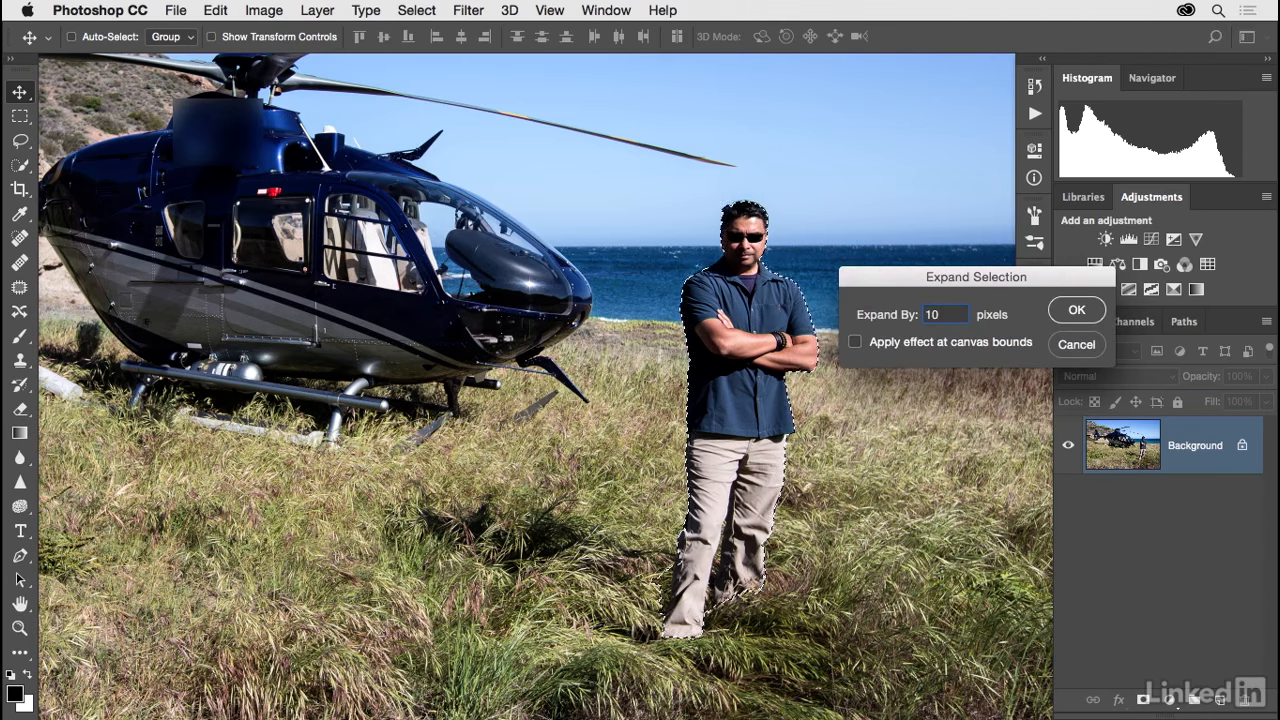
pyautogui.click(1065, 316)
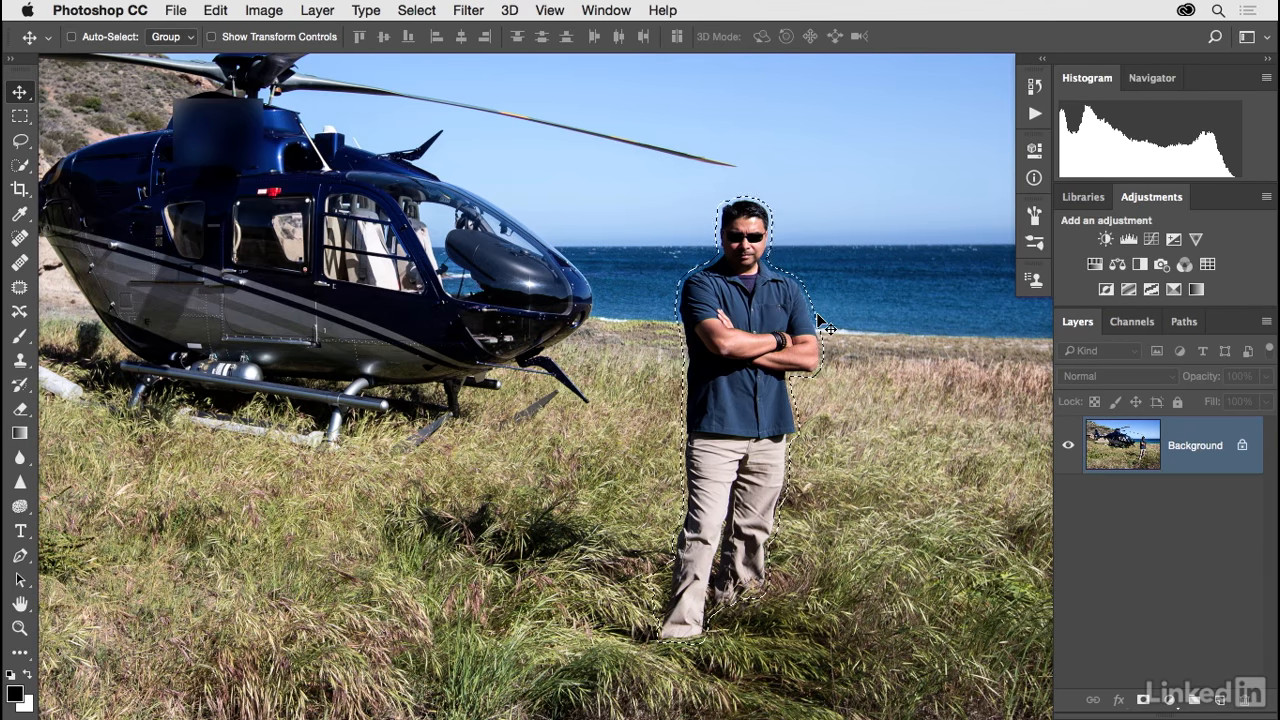
# Remove the man by filling the expanded selection with Content-Aware at 100% opacity, and deselect
pyautogui.hotkey('shift', 'BackSpace')
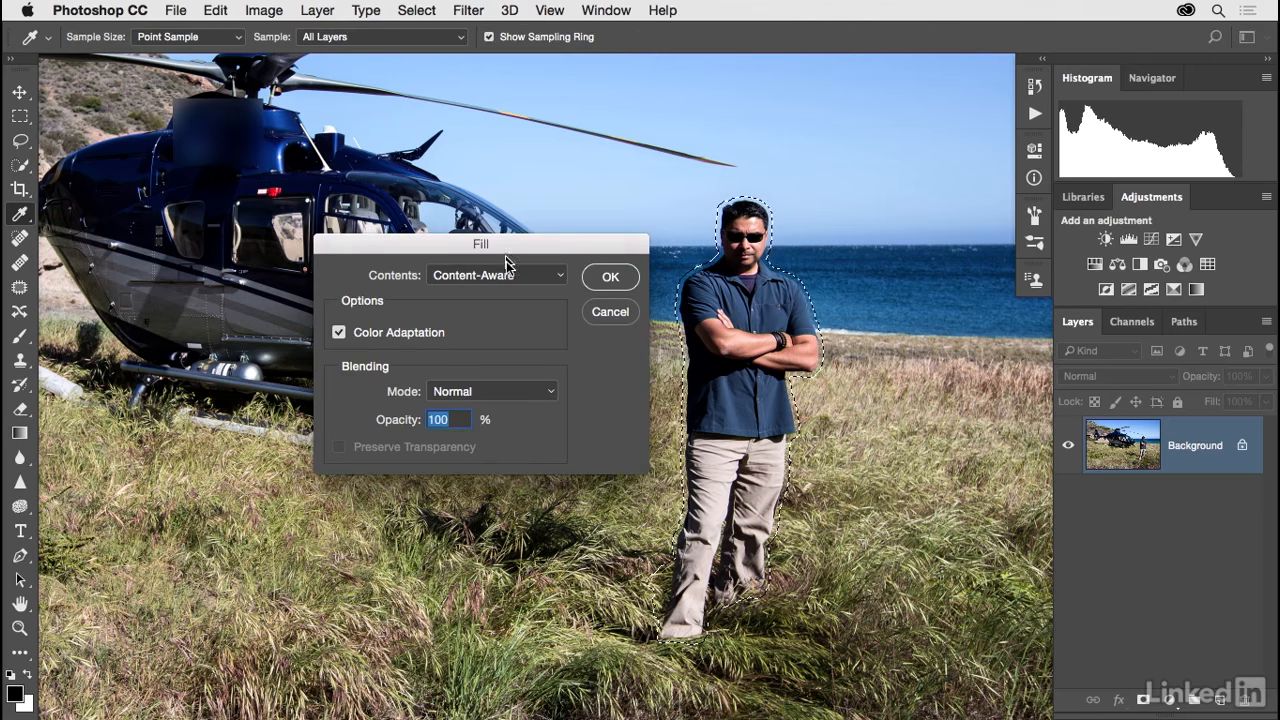
pyautogui.click(606, 279)
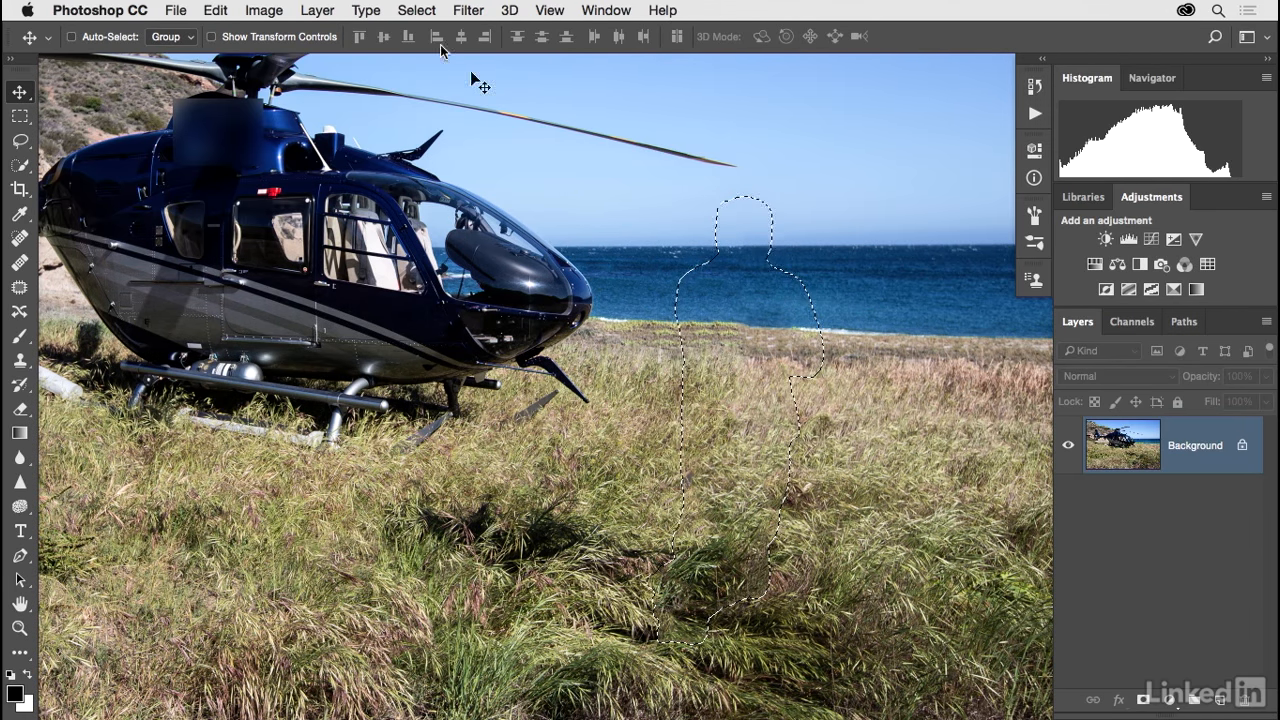
pyautogui.click(422, 12)
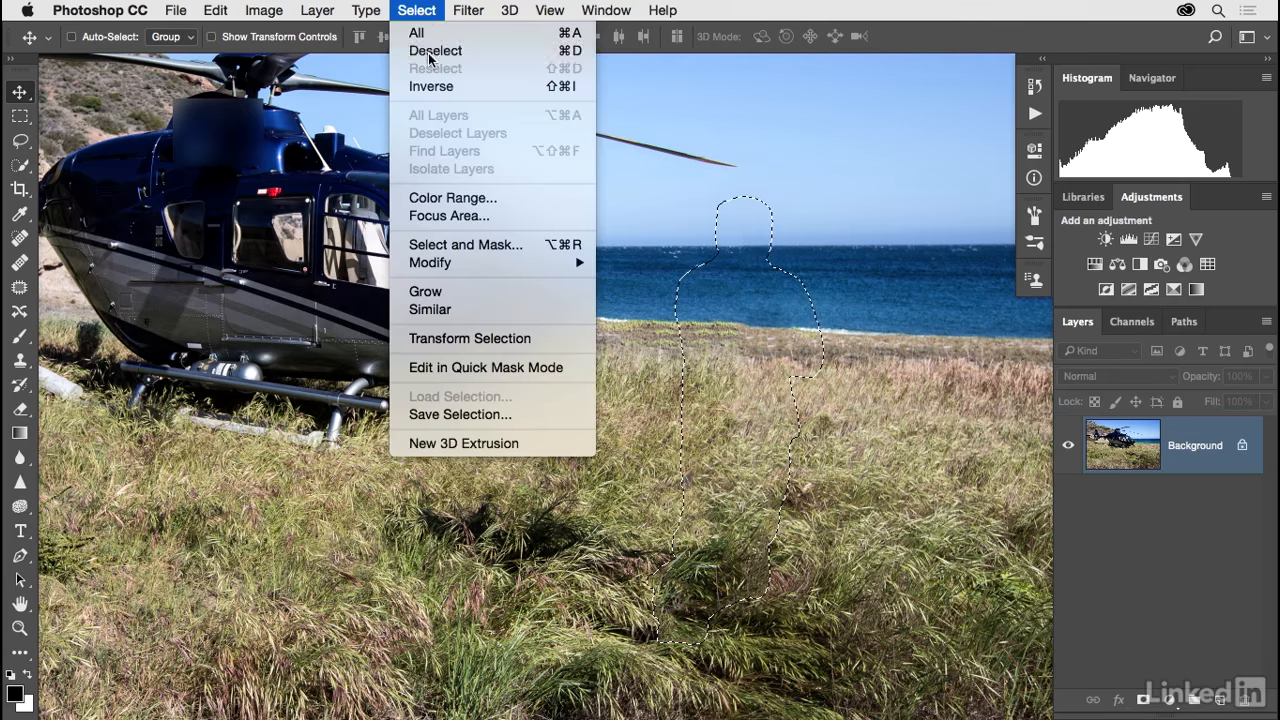
pyautogui.click(432, 52)
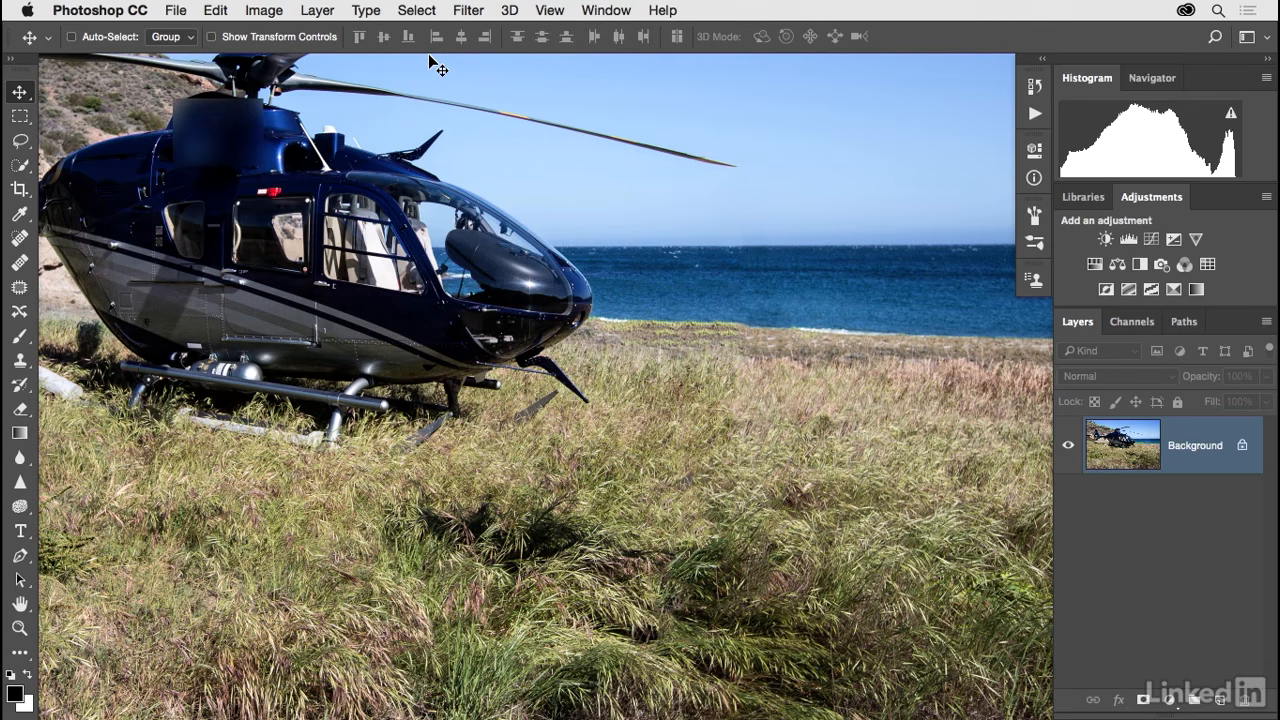
pyautogui.press('super+minus')
pyautogui.moveTo(530, 243); pyautogui.dragTo(618, 270)
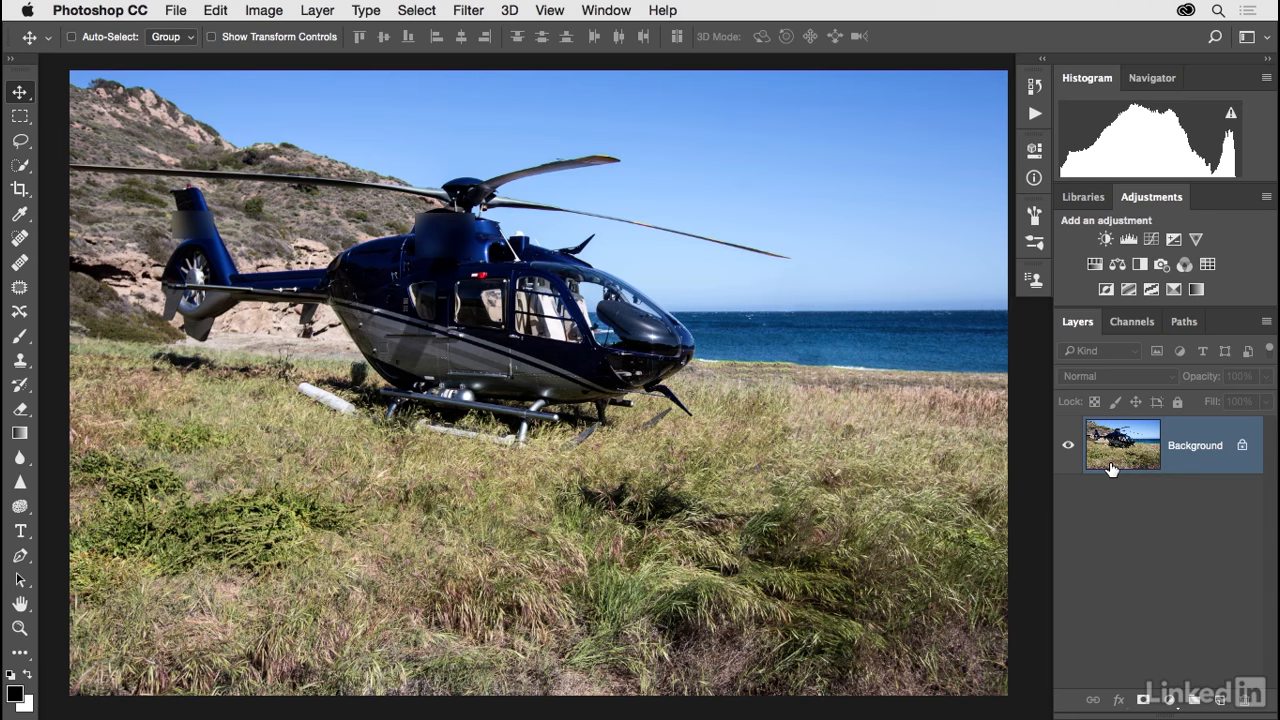
# Switch to the sunset beach photo of the woman and girl and duplicate its Background layer
pyautogui.hotkey('ctrl', 'Tab')
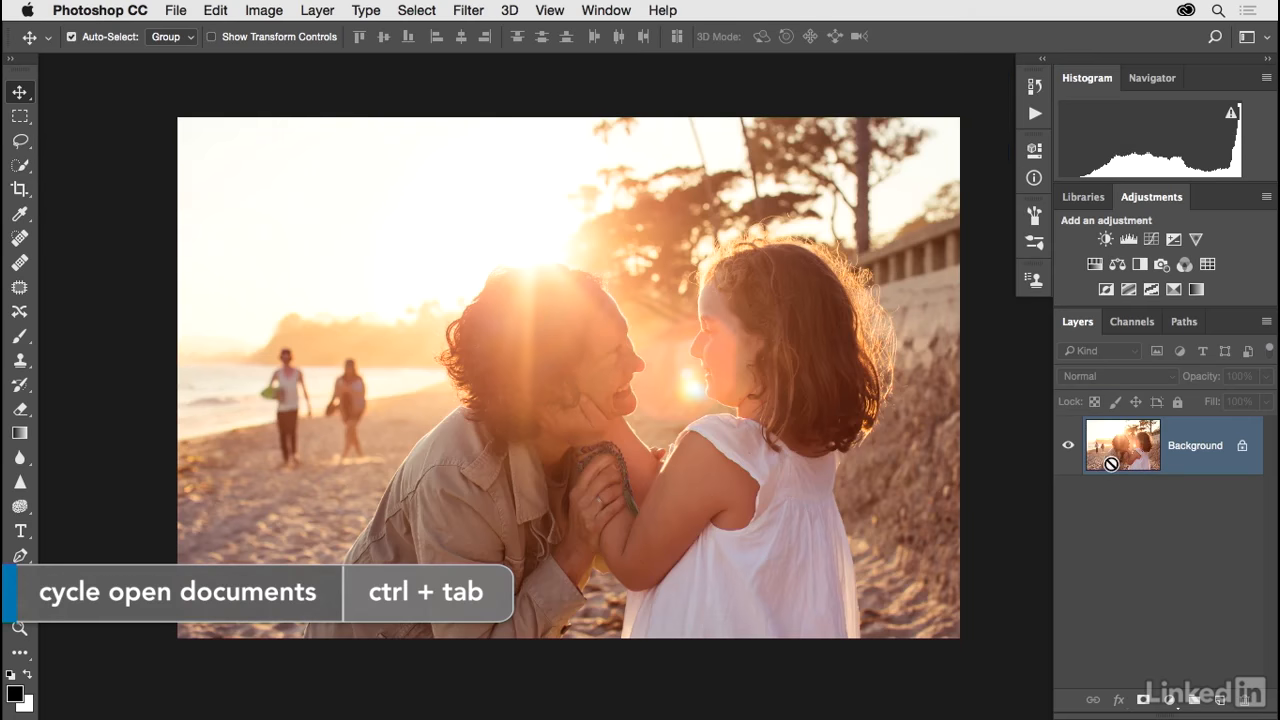
pyautogui.press('super+plus')
pyautogui.moveTo(520, 497); pyautogui.dragTo(587, 447)
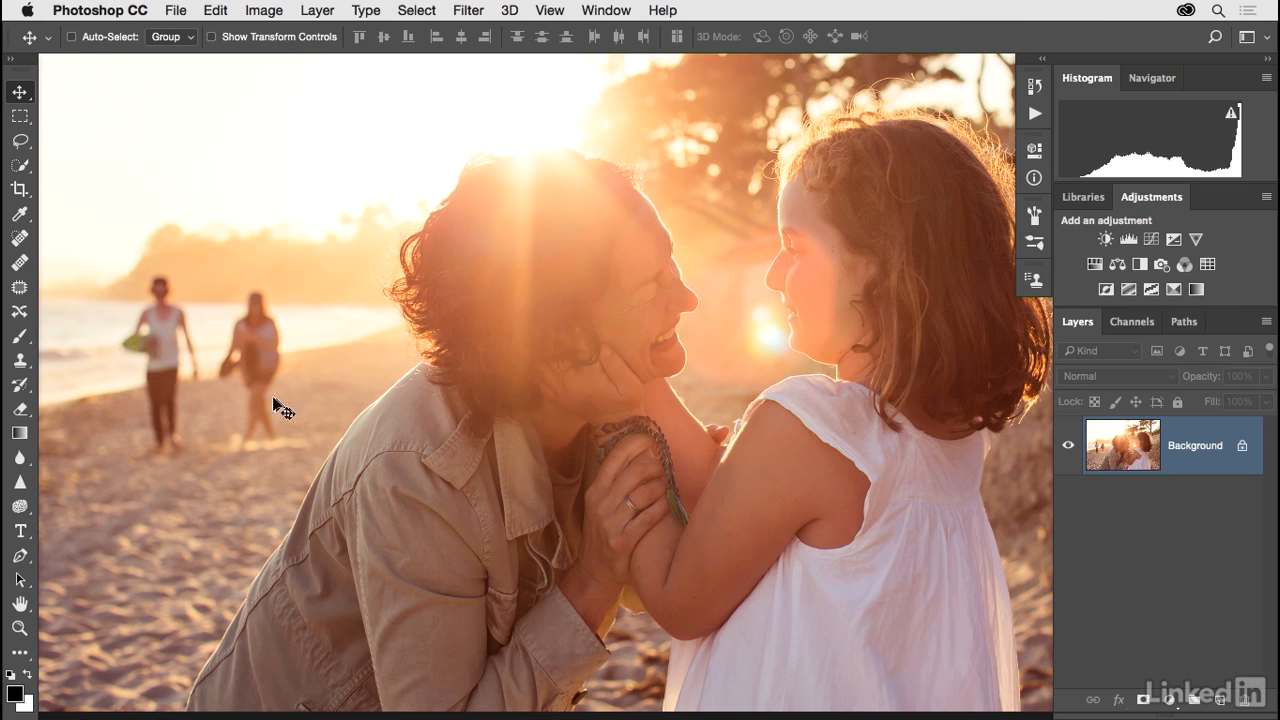
pyautogui.moveTo(203, 382); pyautogui.dragTo(234, 383)
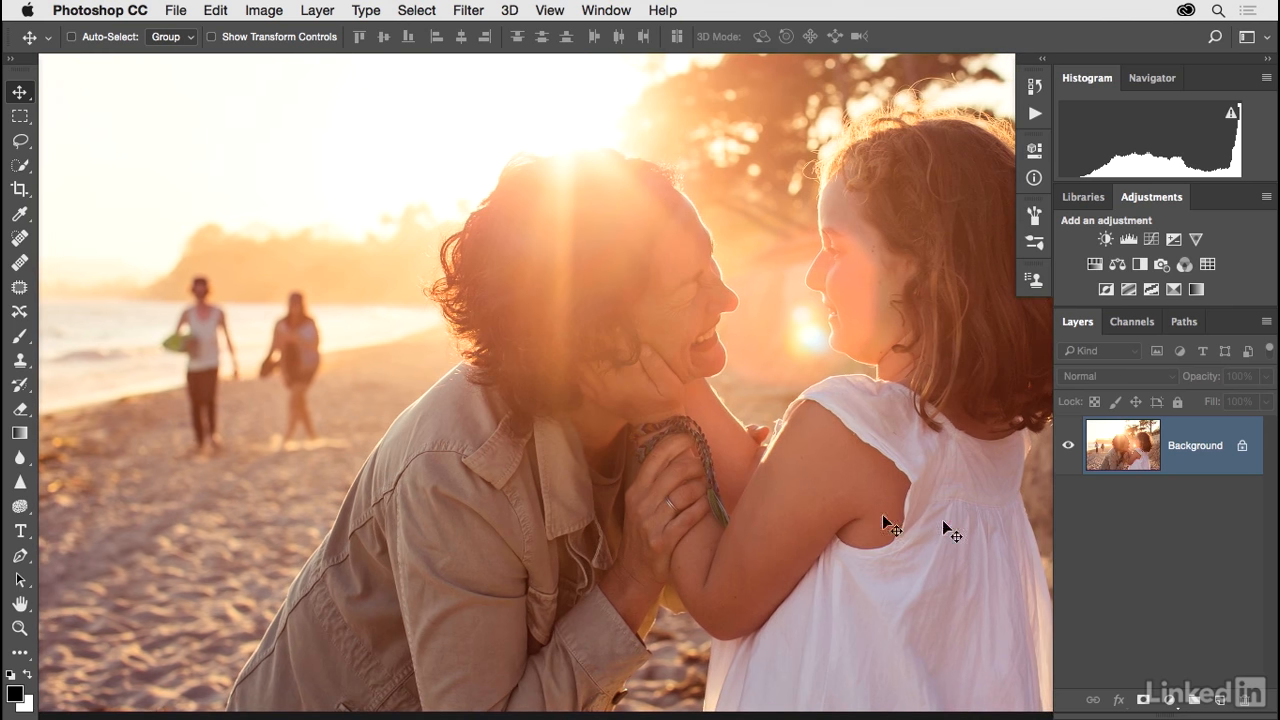
pyautogui.moveTo(1133, 460); pyautogui.dragTo(1219, 698)
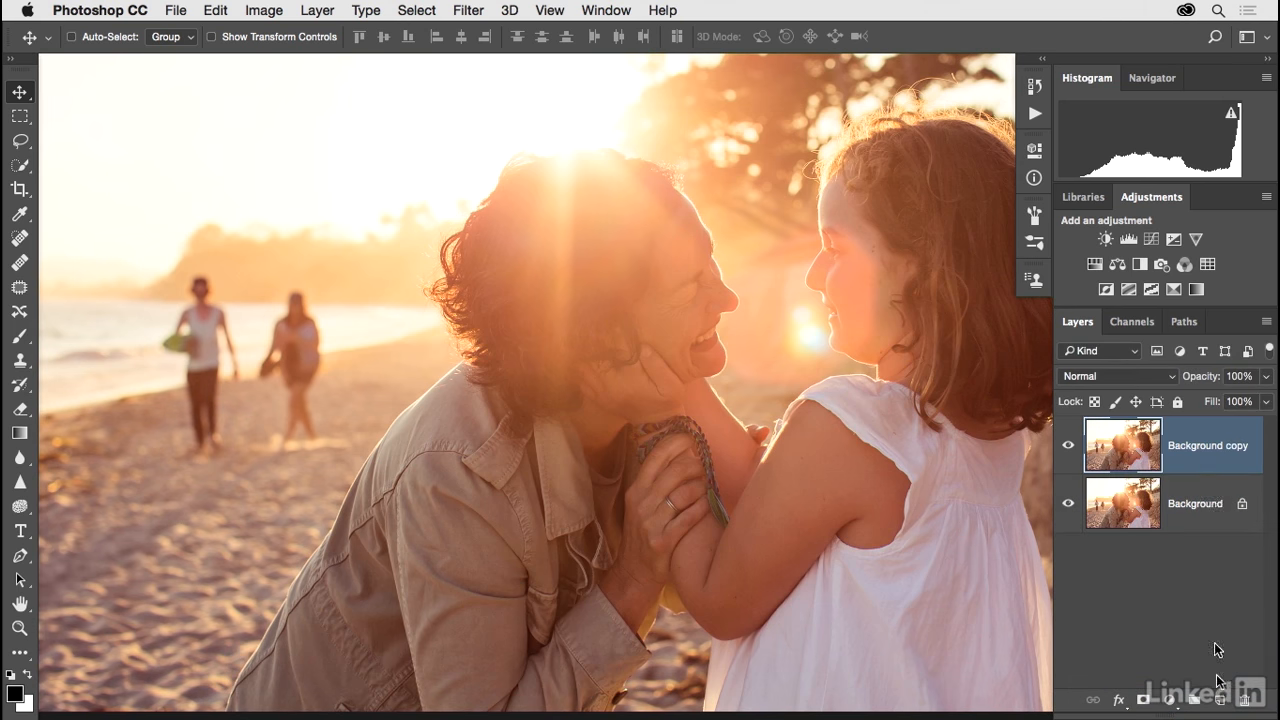
# Rename the duplicated background layer as Retouching
pyautogui.doubleClick(1198, 448)
pyautogui.write('Retouch')
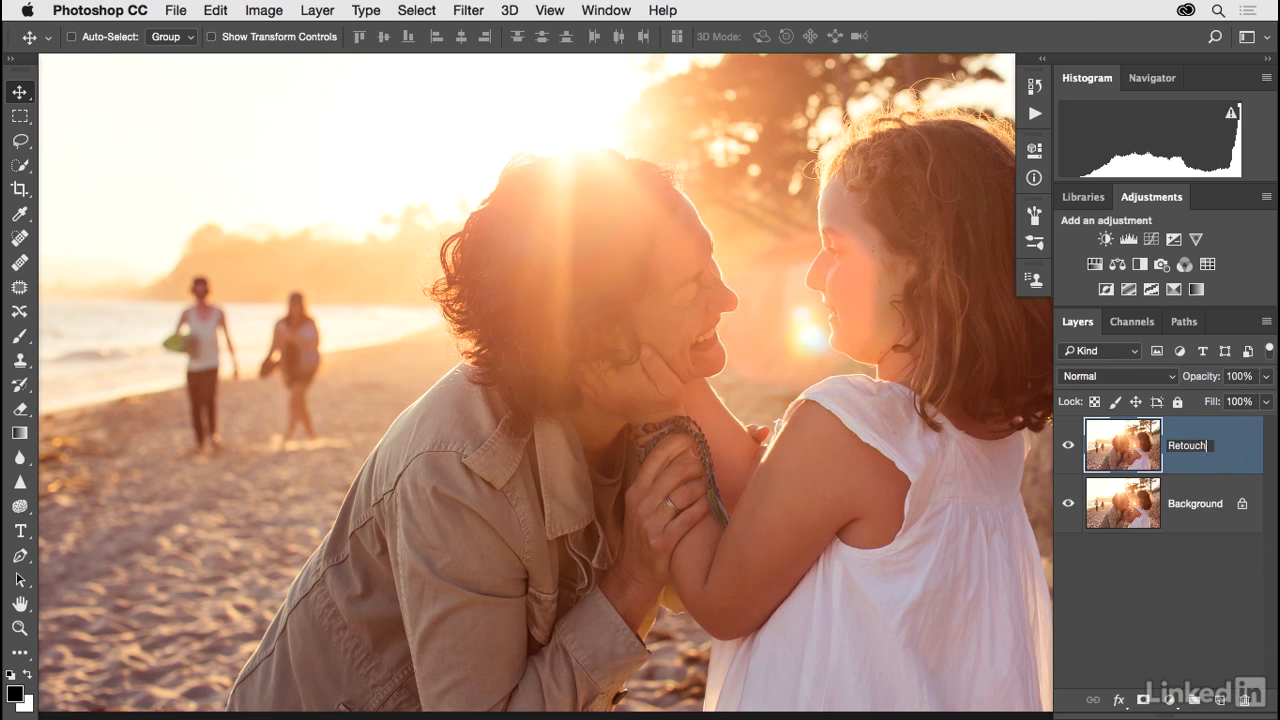
pyautogui.write('ing')
pyautogui.press('Return')
# Lasso the distant walker nearest the woman, including the feet shadow, and fill the selection with Content-Aware at 100% opacity with Color Adaptation
pyautogui.click(19, 141)
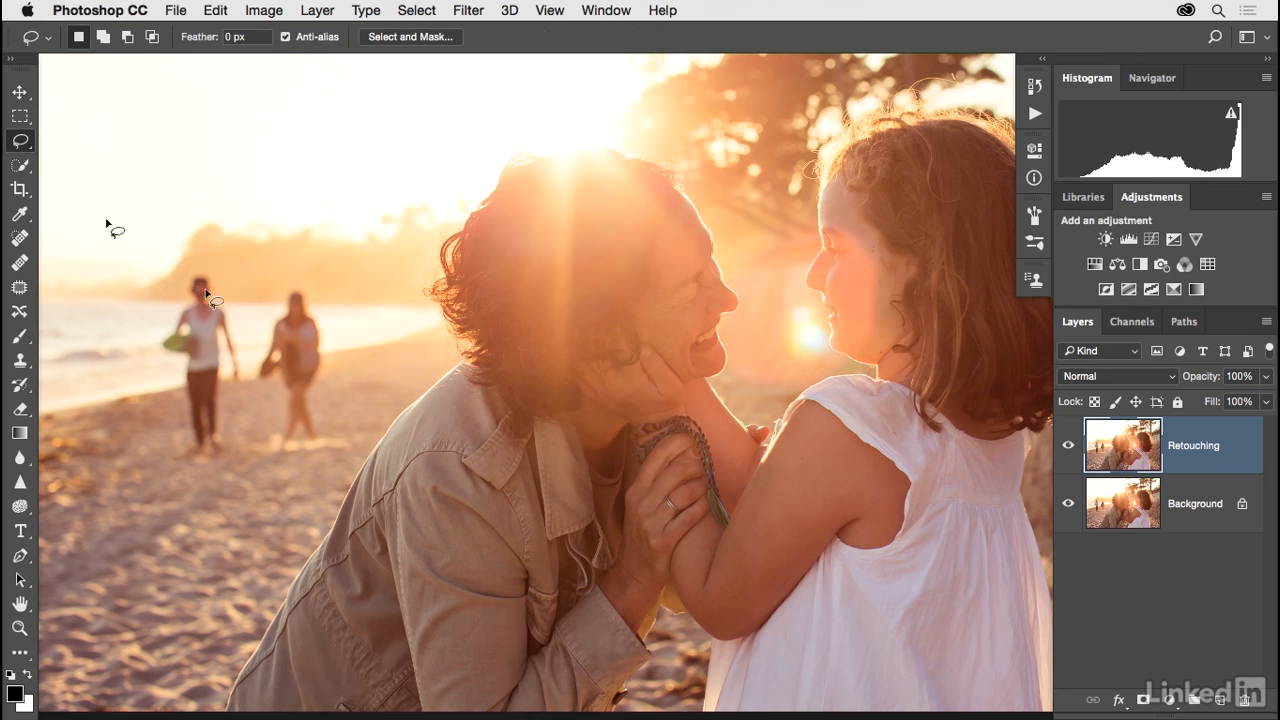
pyautogui.moveTo(293, 462)
pyautogui.mouseDown()
pyautogui.moveTo(358, 450)
pyautogui.moveTo(321, 418)
pyautogui.moveTo(323, 336)
pyautogui.moveTo(308, 290)
pyautogui.moveTo(281, 293)
pyautogui.moveTo(251, 371)
pyautogui.moveTo(270, 413)
pyautogui.moveTo(251, 457)
pyautogui.moveTo(271, 474)
pyautogui.moveTo(300, 462)
pyautogui.mouseUp()
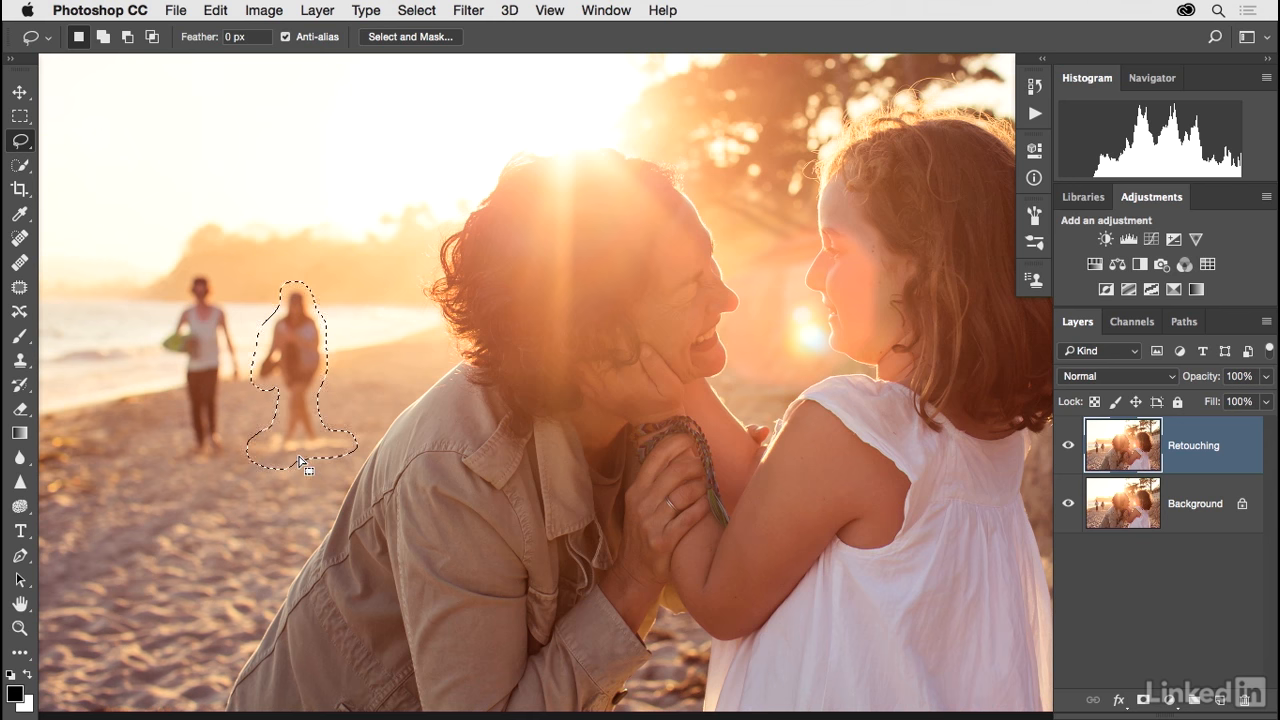
pyautogui.click(216, 12)
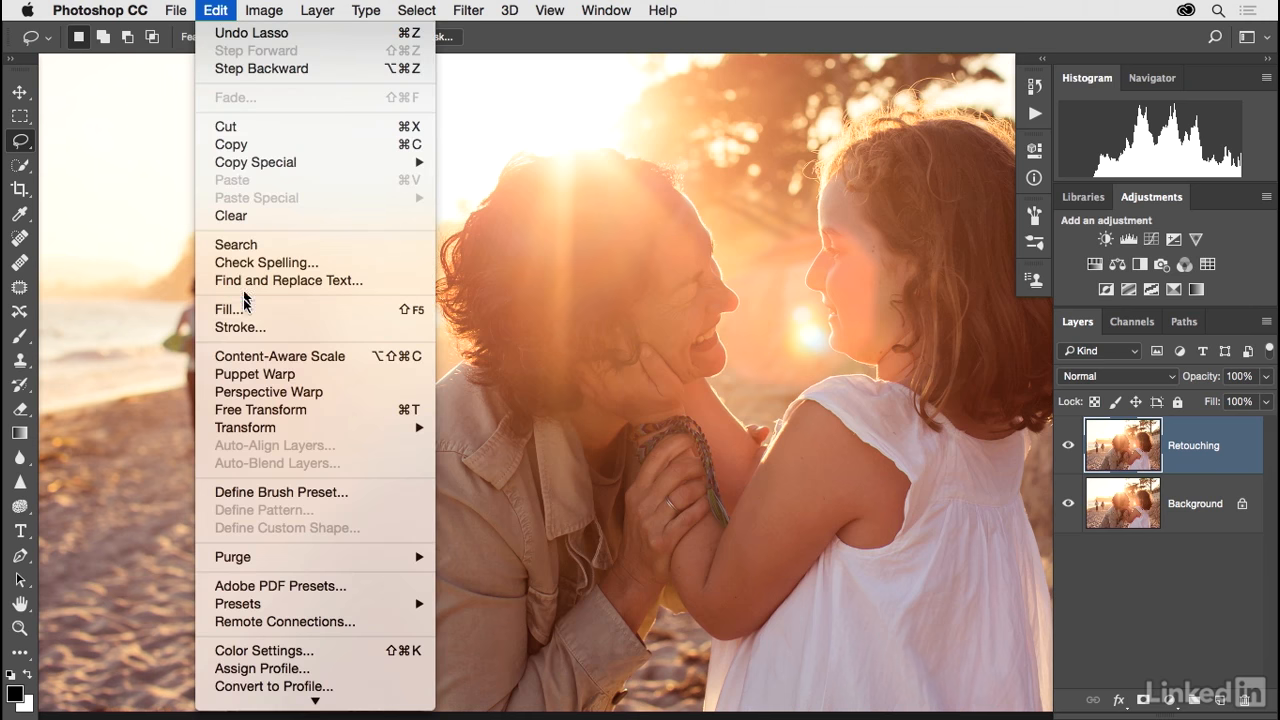
pyautogui.click(350, 310)
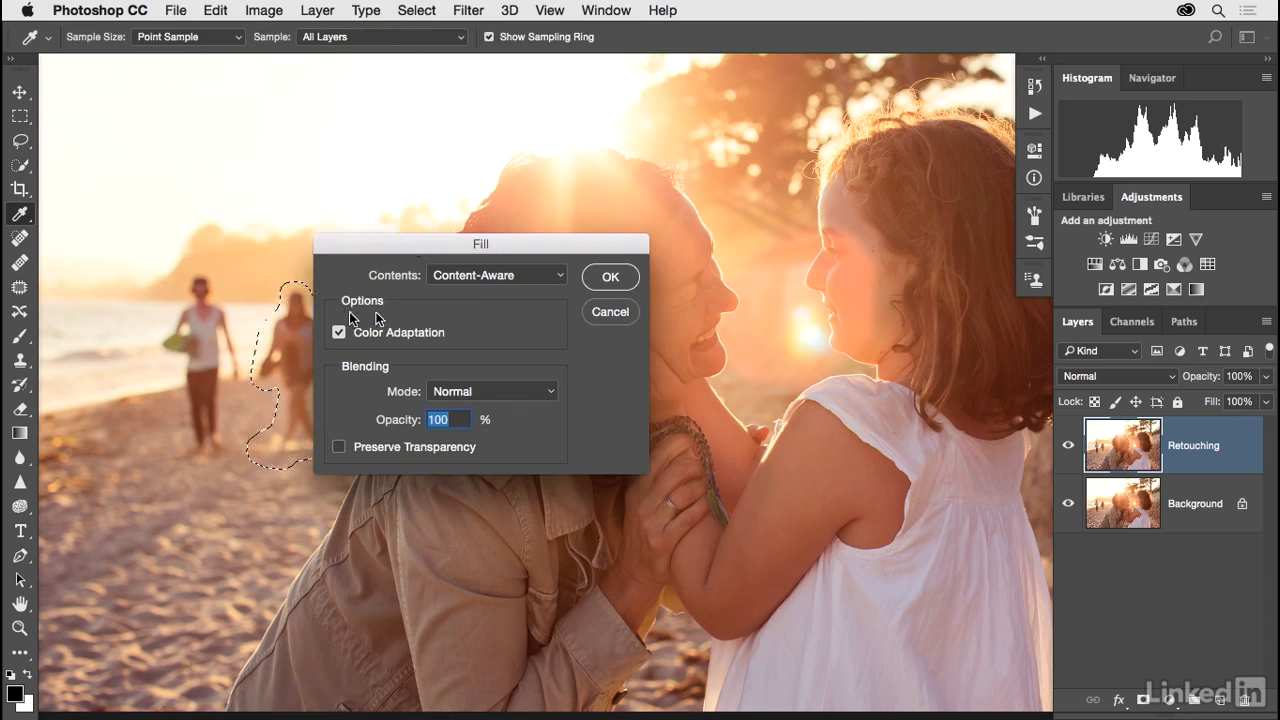
pyautogui.moveTo(414, 244); pyautogui.dragTo(480, 247)
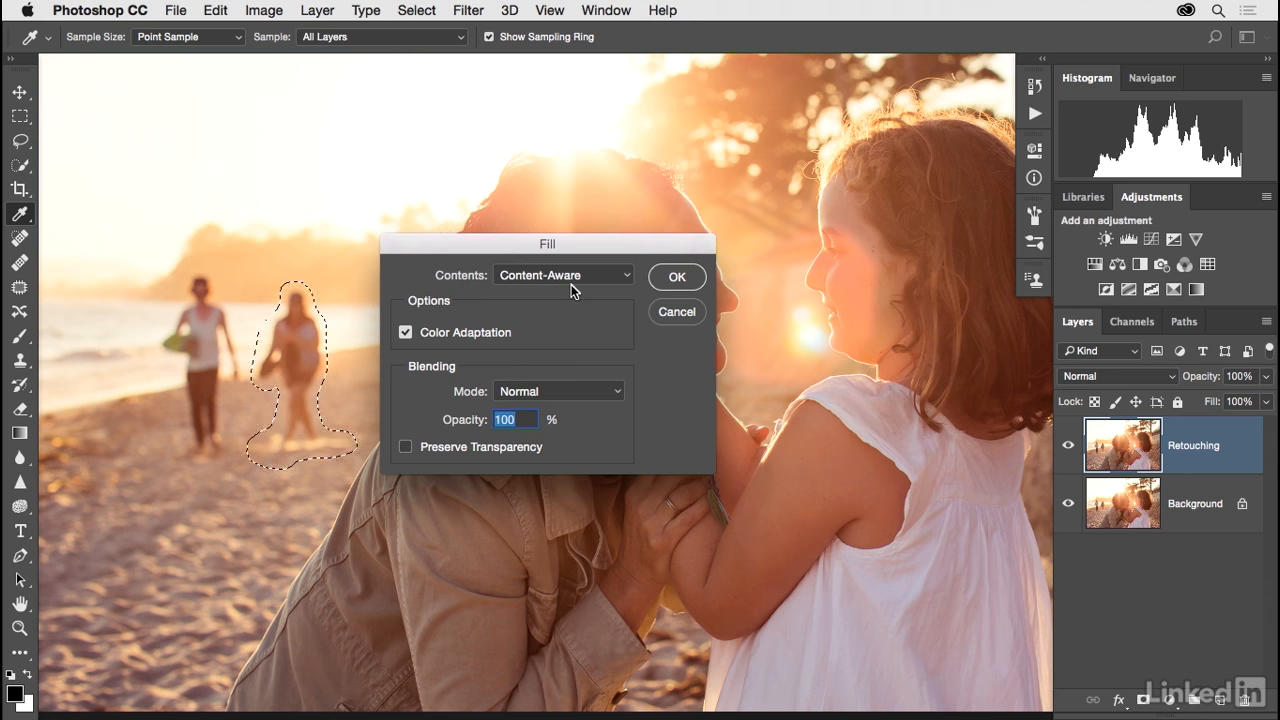
pyautogui.click(672, 280)
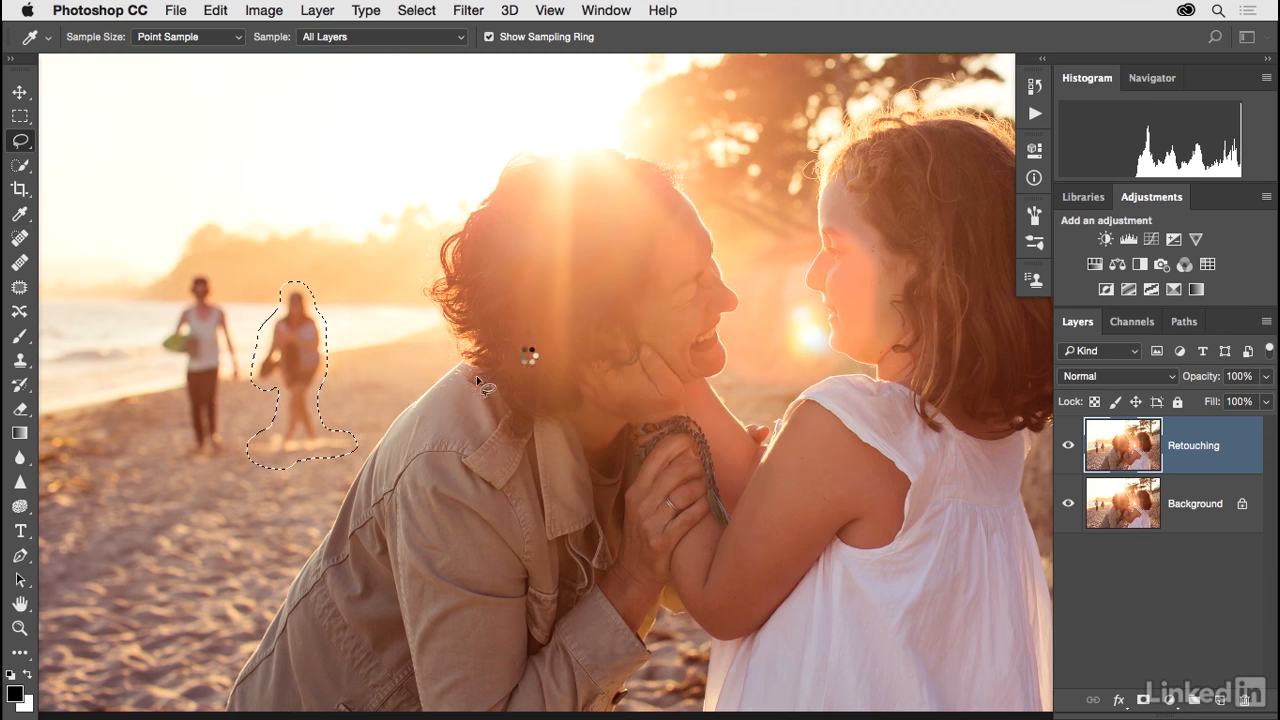
# Lasso the remaining walker with the green object and fill the selection with Content-Aware at 100% opacity
pyautogui.press('l')
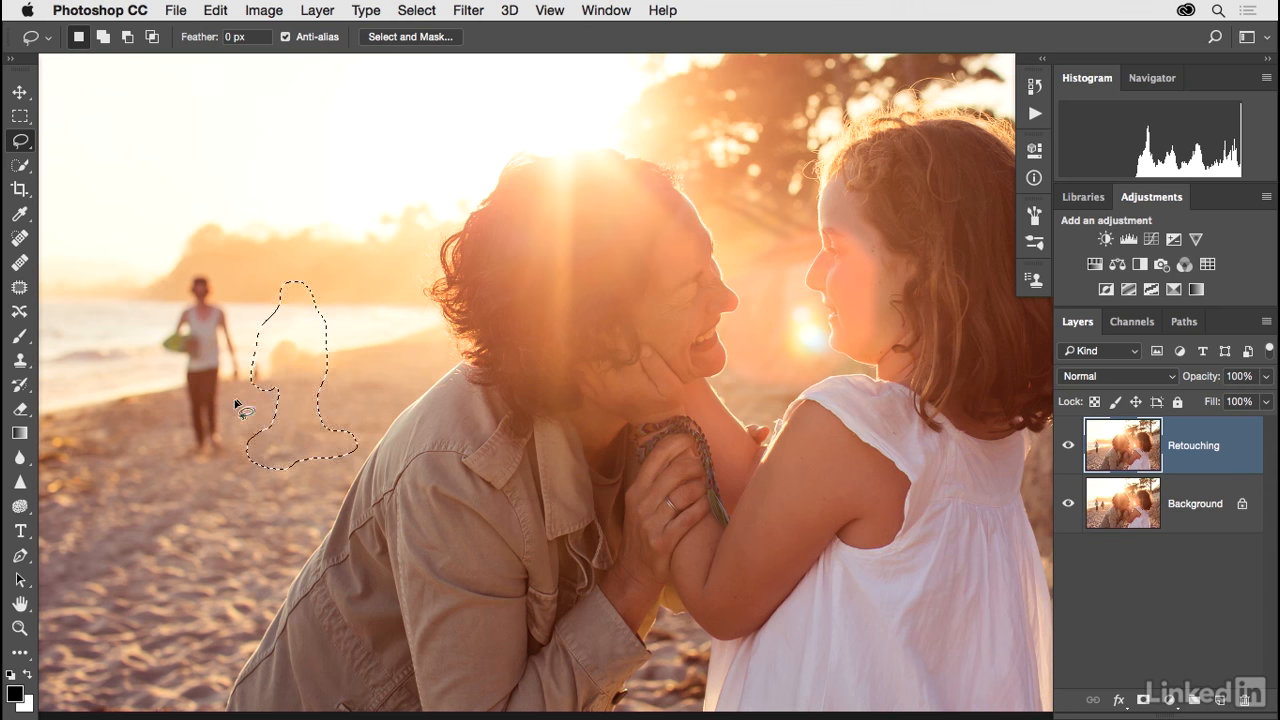
pyautogui.moveTo(241, 342)
pyautogui.mouseDown()
pyautogui.moveTo(214, 276)
pyautogui.moveTo(191, 268)
pyautogui.moveTo(158, 323)
pyautogui.moveTo(180, 386)
pyautogui.moveTo(164, 461)
pyautogui.moveTo(235, 462)
pyautogui.moveTo(251, 433)
pyautogui.moveTo(242, 362)
pyautogui.mouseUp()
pyautogui.click(214, 11)
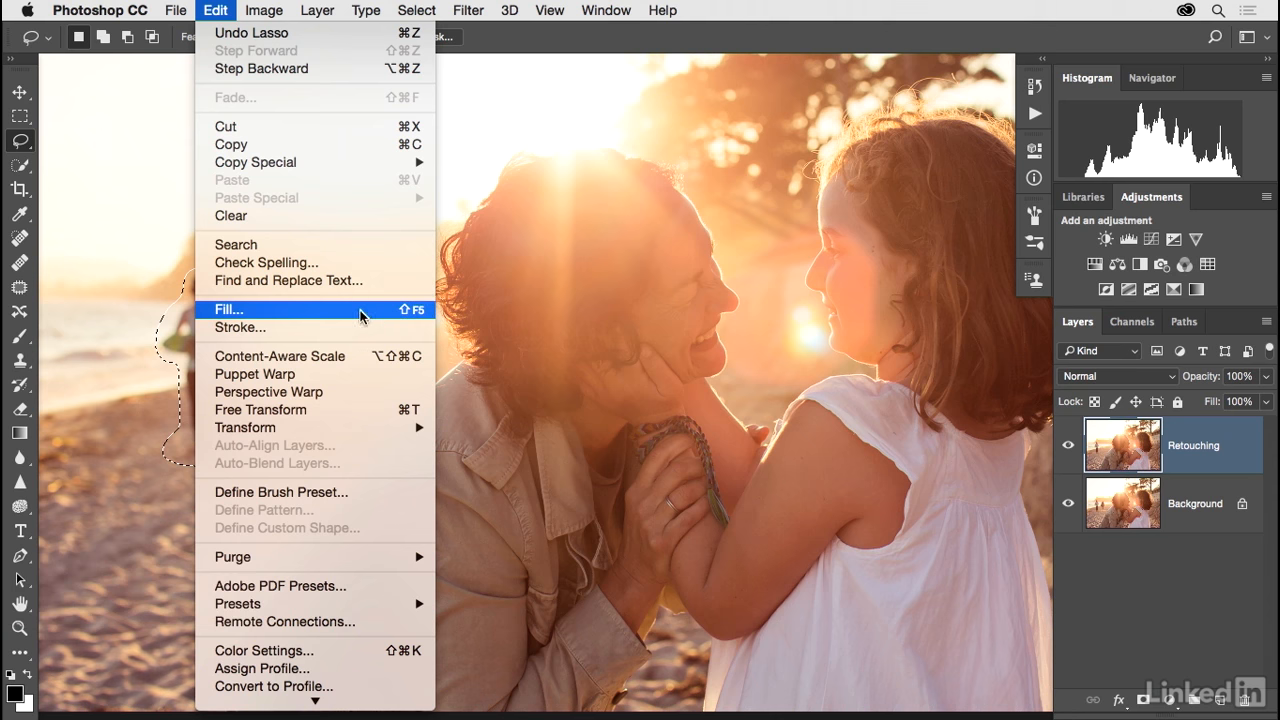
pyautogui.click(314, 310)
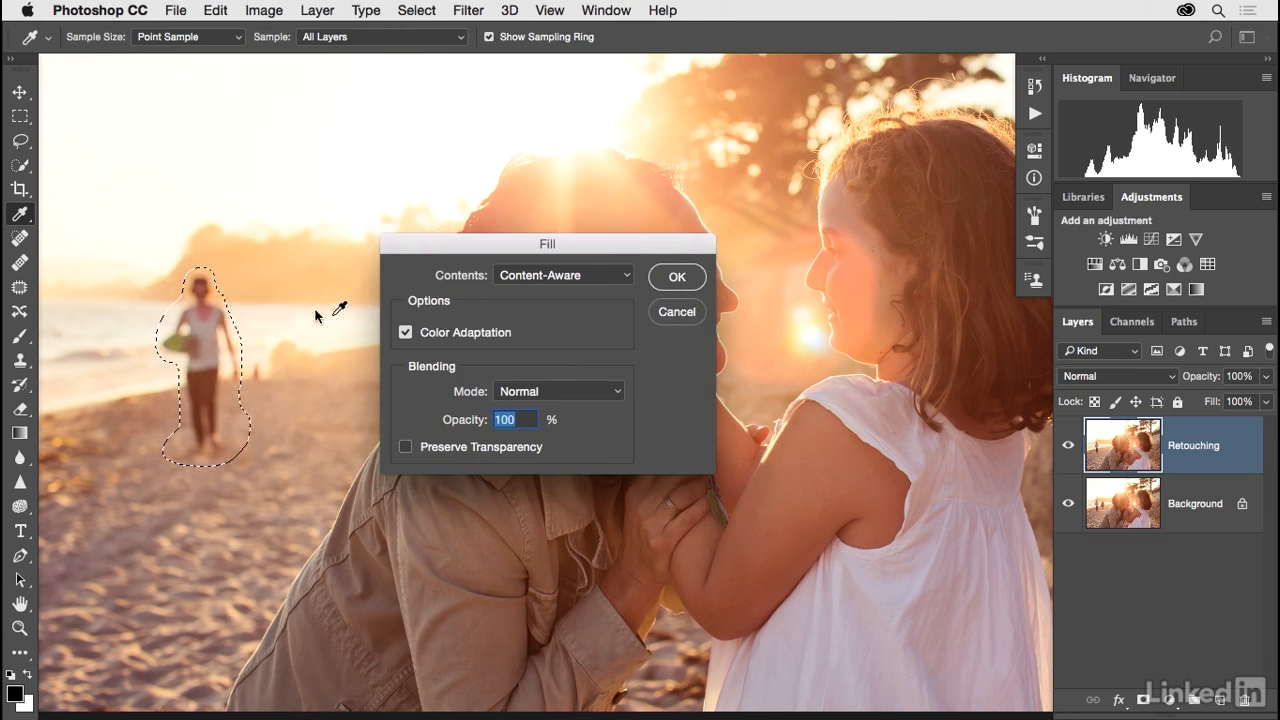
pyautogui.click(676, 278)
# Lasso the leftover fragments along the waterline where the walkers stood and replace them with a Content-Aware fill
pyautogui.press('l')
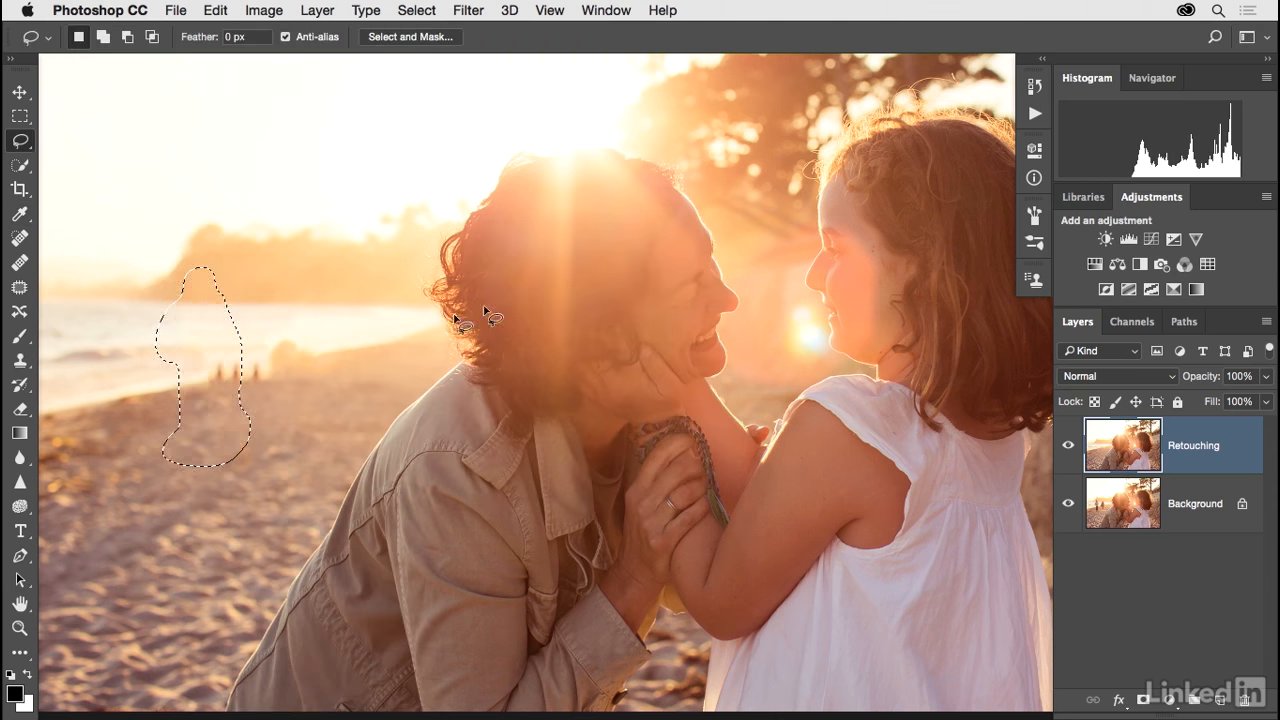
pyautogui.click(312, 336)
pyautogui.moveTo(316, 334)
pyautogui.mouseDown()
pyautogui.moveTo(240, 345)
pyautogui.moveTo(191, 378)
pyautogui.moveTo(305, 392)
pyautogui.moveTo(337, 362)
pyautogui.moveTo(318, 340)
pyautogui.mouseUp()
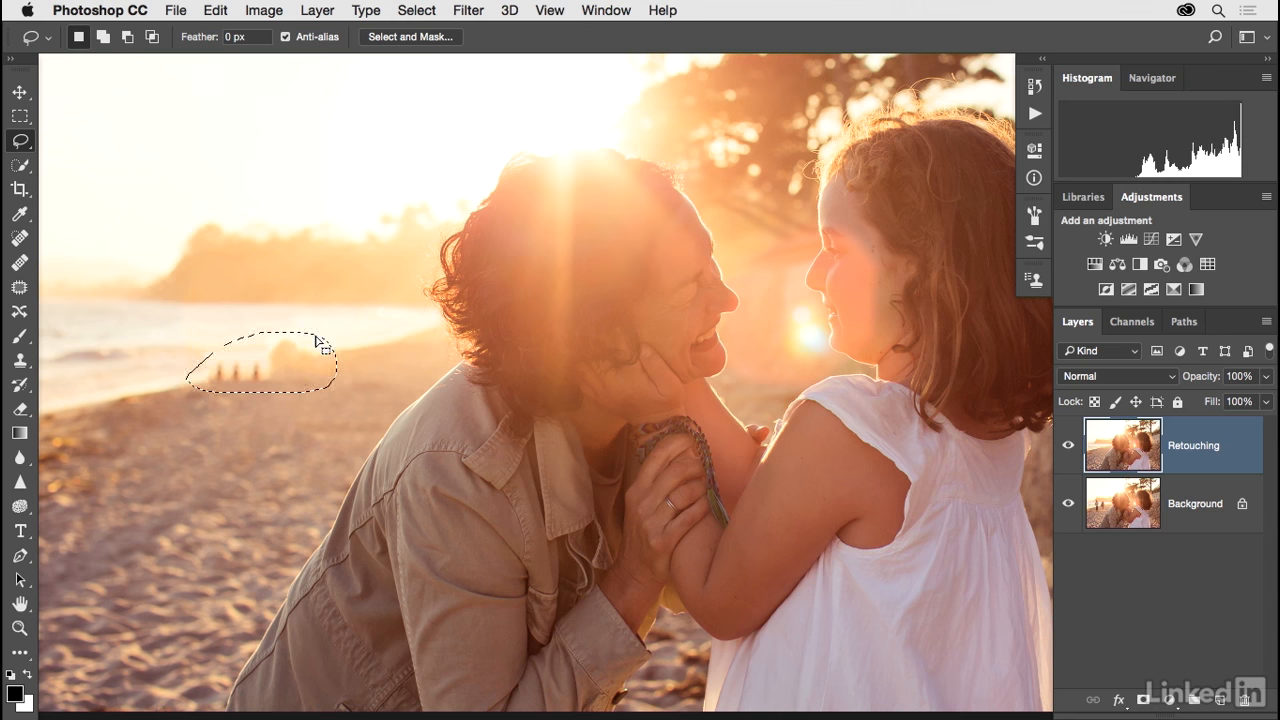
pyautogui.press('shift')
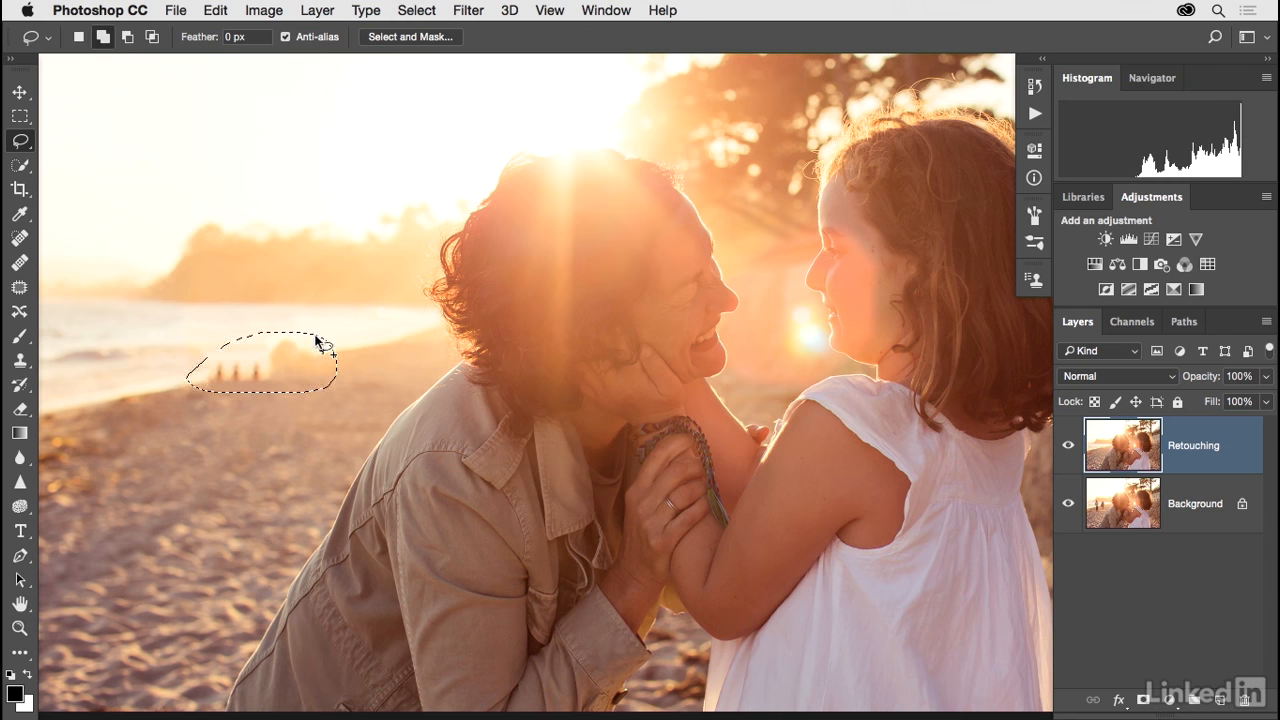
pyautogui.hotkey('shift', 'BackSpace')
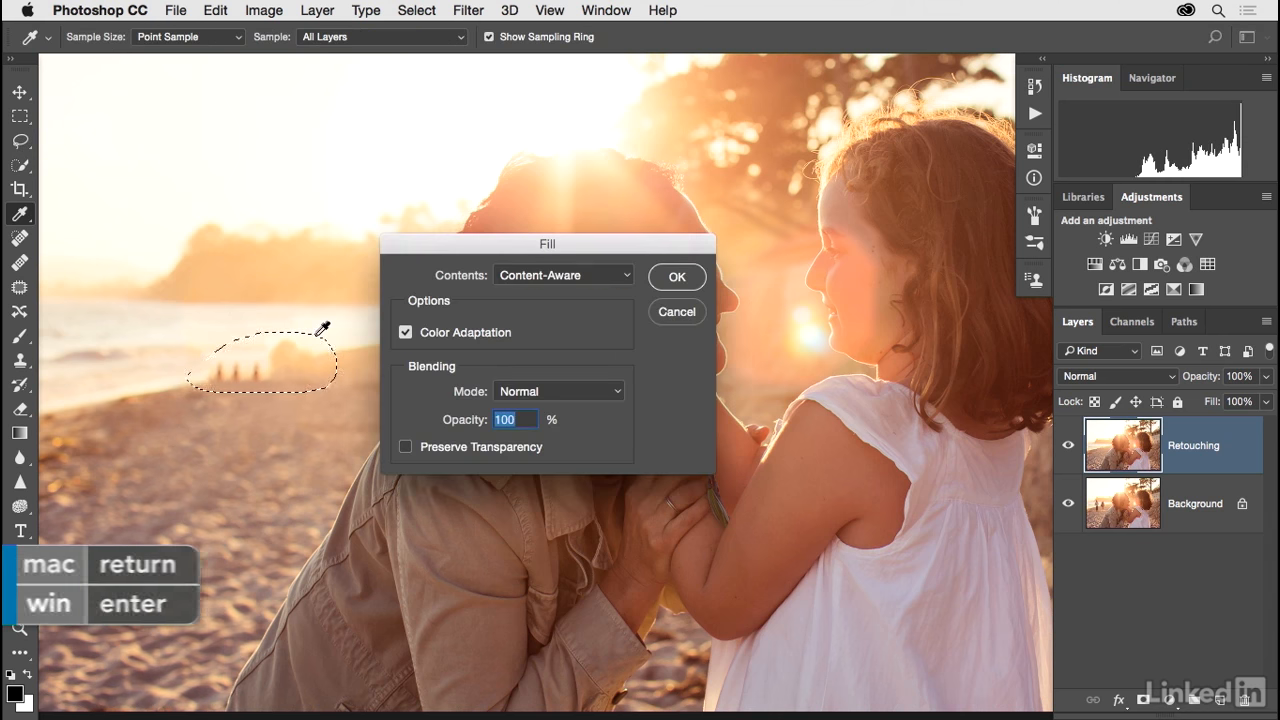
pyautogui.press('Return')
# Lasso the dark patch of sand at the photo's left edge just below the shoreline and fill it with Content-Aware
pyautogui.moveTo(126, 419)
pyautogui.mouseDown()
pyautogui.moveTo(68, 423)
pyautogui.moveTo(46, 442)
pyautogui.moveTo(23, 472)
pyautogui.moveTo(37, 502)
pyautogui.moveTo(88, 509)
pyautogui.moveTo(120, 460)
pyautogui.moveTo(125, 421)
pyautogui.mouseUp()
pyautogui.hotkey('shift', 'BackSpace')
pyautogui.press('Return')
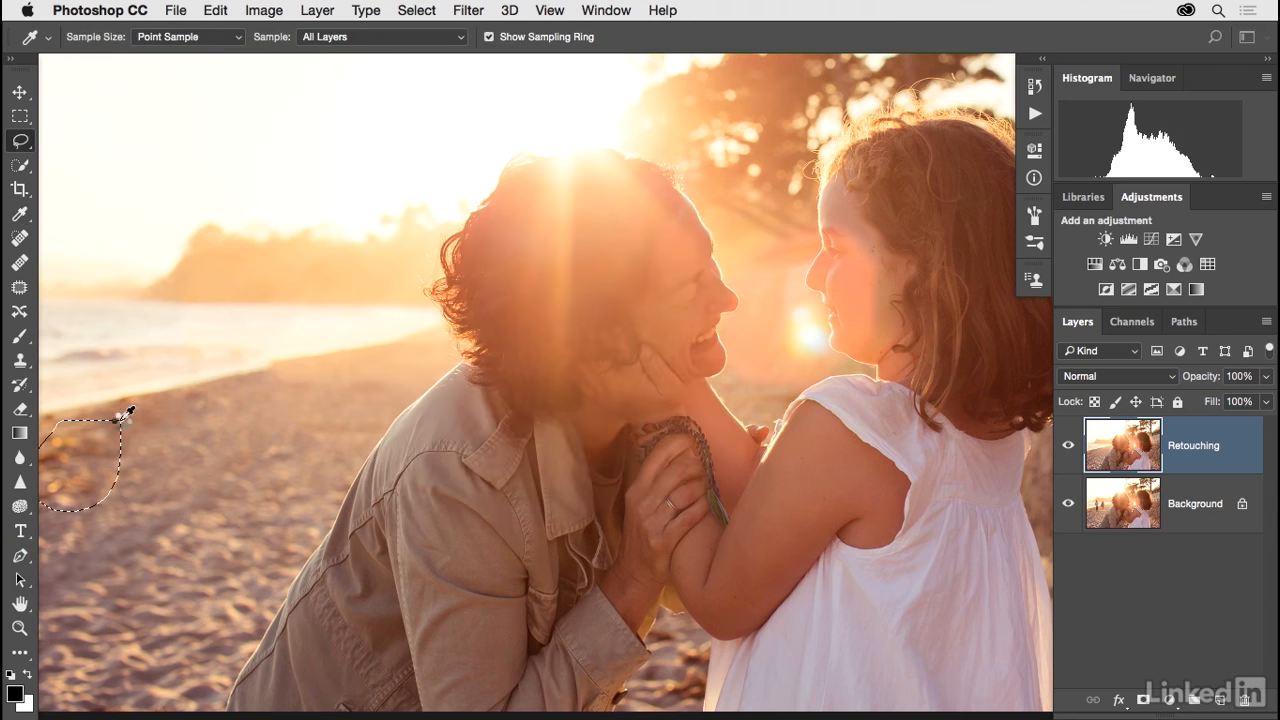
# Smooth the shoreline where the walkers stood with two overlapping lasso selections, each filled with Content-Aware
pyautogui.moveTo(288, 356)
pyautogui.mouseDown()
pyautogui.moveTo(176, 398)
pyautogui.moveTo(211, 411)
pyautogui.moveTo(286, 400)
pyautogui.moveTo(287, 351)
pyautogui.mouseUp()
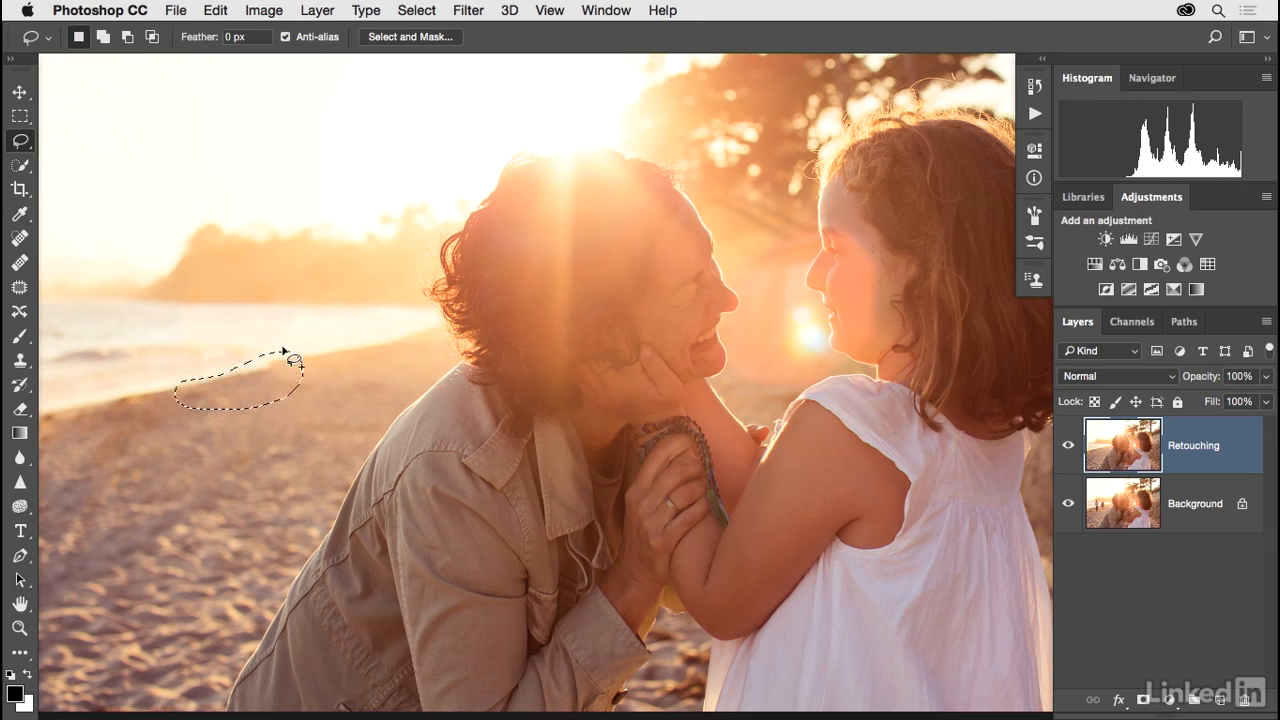
pyautogui.hotkey('shift', 'BackSpace')
pyautogui.press('Return')
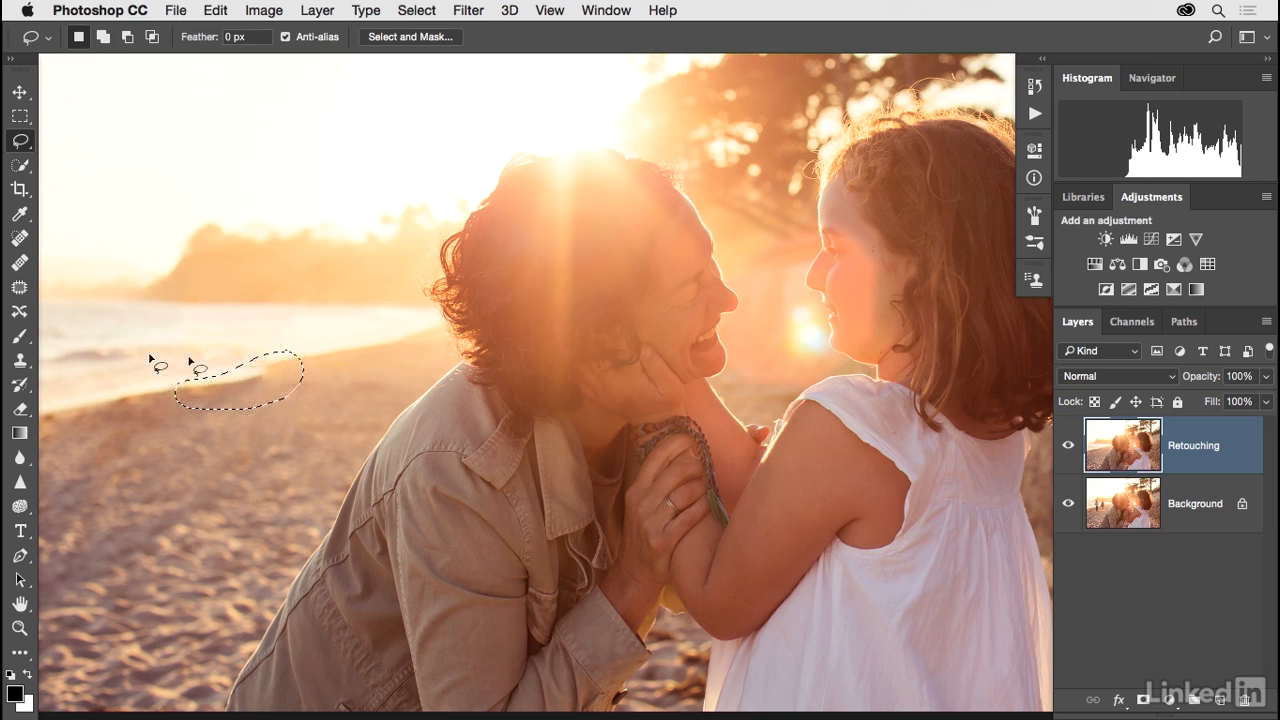
pyautogui.moveTo(177, 371)
pyautogui.mouseDown()
pyautogui.moveTo(118, 401)
pyautogui.moveTo(222, 423)
pyautogui.moveTo(296, 379)
pyautogui.moveTo(295, 349)
pyautogui.moveTo(171, 371)
pyautogui.mouseUp()
pyautogui.hotkey('shift', 'BackSpace')
pyautogui.press('Return')
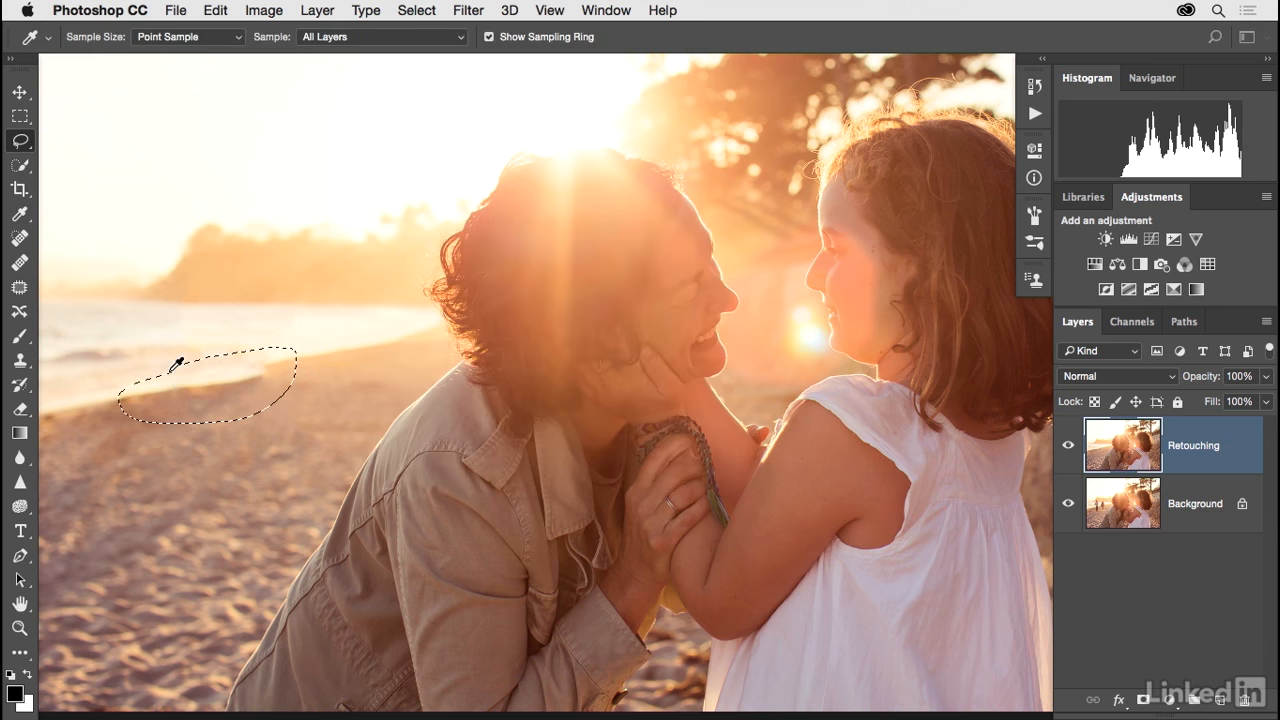
# Lasso the next stretch of shoreline toward the photo's left edge, fill it with Content-Aware, and deselect
pyautogui.moveTo(236, 392)
pyautogui.mouseDown()
pyautogui.moveTo(166, 414)
pyautogui.moveTo(193, 404)
pyautogui.mouseUp()
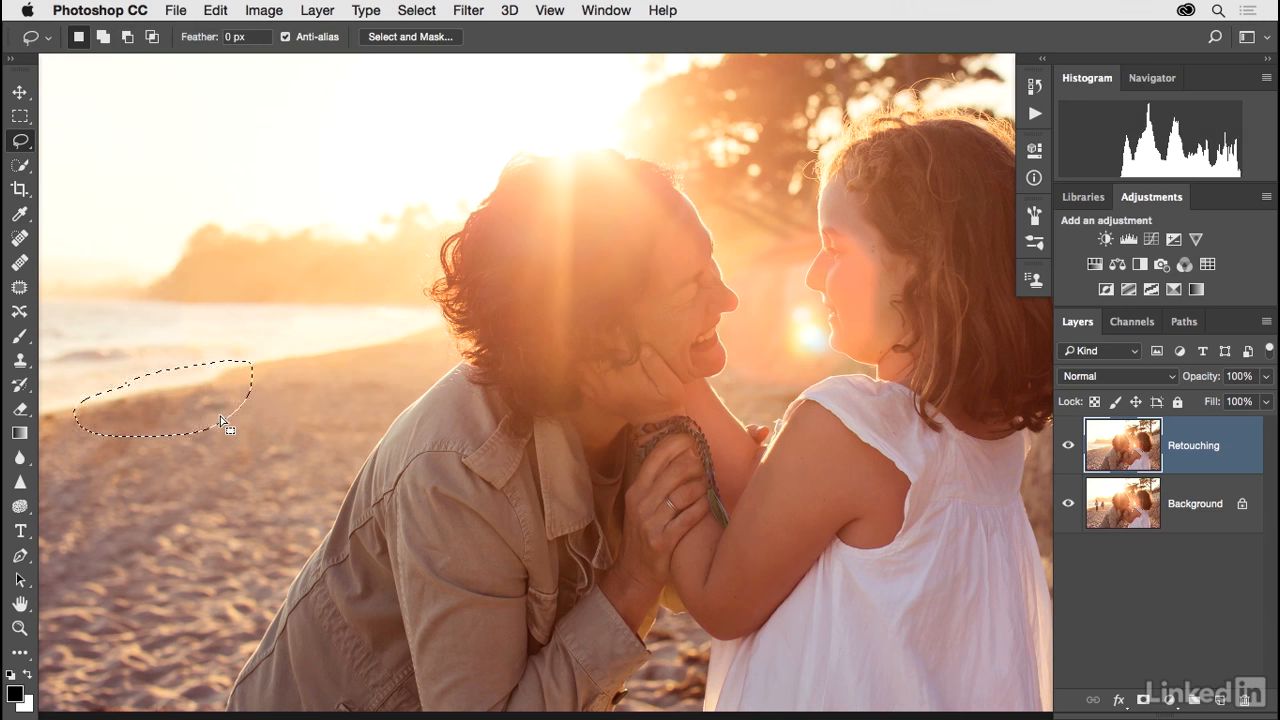
pyautogui.hotkey('shift', 'BackSpace')
pyautogui.press('Return')
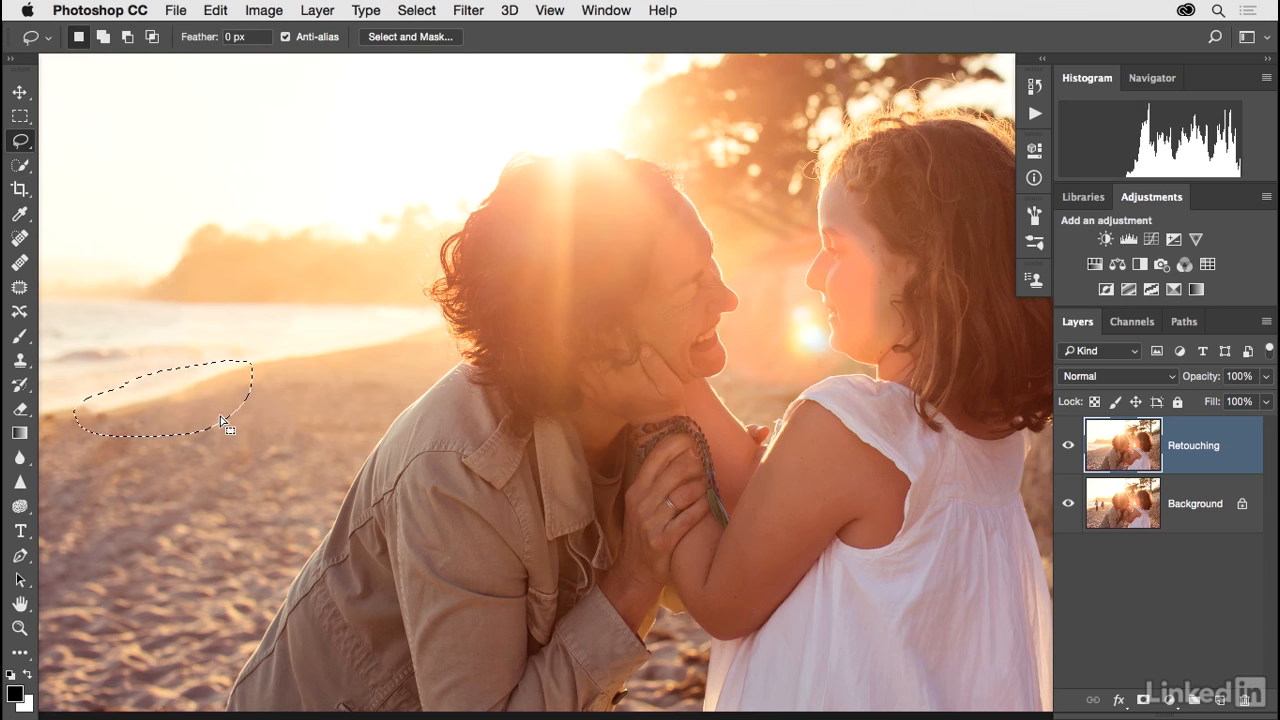
pyautogui.hotkey('ctrl', 'd')
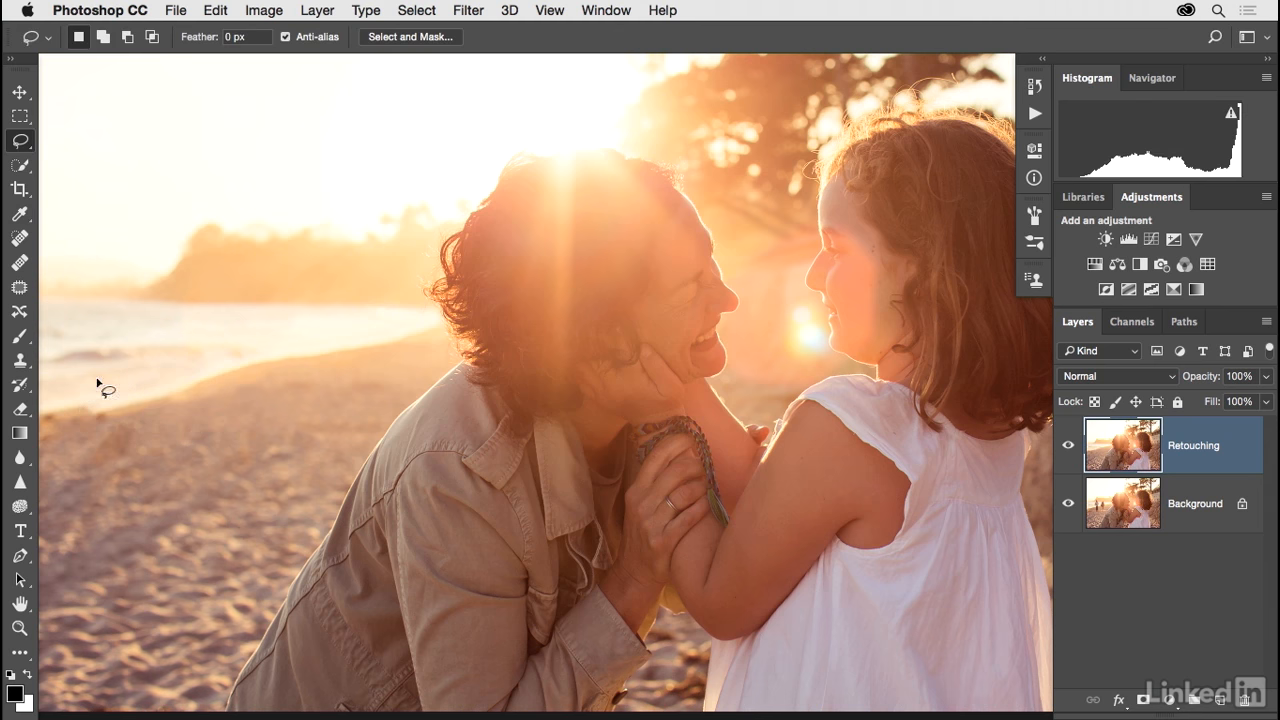
# Lasso a wide area of shoreline reaching the photo's left edge, fill it with Content-Aware, and deselect
pyautogui.moveTo(98, 396)
pyautogui.mouseDown()
pyautogui.moveTo(33, 402)
pyautogui.moveTo(30, 436)
pyautogui.moveTo(61, 473)
pyautogui.moveTo(144, 446)
pyautogui.moveTo(210, 378)
pyautogui.moveTo(86, 391)
pyautogui.mouseUp()
pyautogui.hotkey('shift', 'BackSpace')
pyautogui.press('Return')
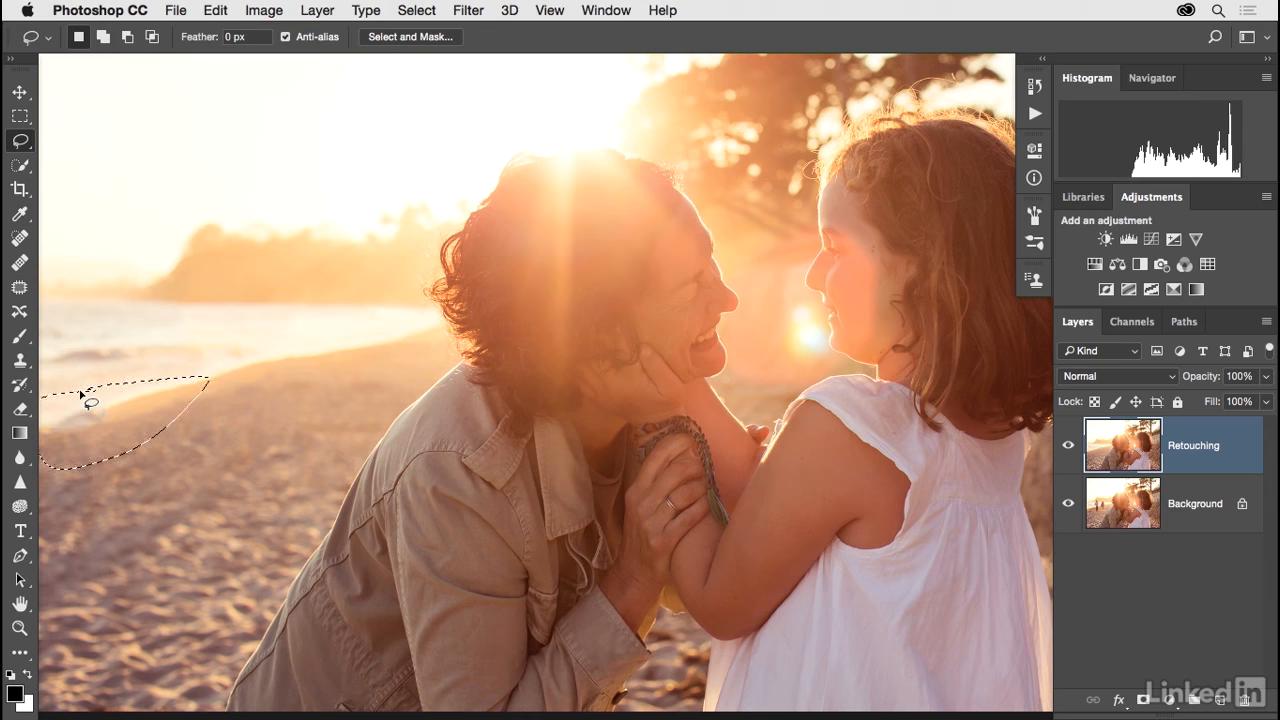
pyautogui.press('super+d')
# Clean up the small stretch of water's edge at the photo's left border with a lassoed Content-Aware fill at 100% opacity, and deselect
pyautogui.moveTo(60, 414)
pyautogui.mouseDown()
pyautogui.moveTo(36, 449)
pyautogui.moveTo(103, 455)
pyautogui.moveTo(140, 419)
pyautogui.moveTo(118, 398)
pyautogui.mouseUp()
pyautogui.press('shift')
pyautogui.hotkey('shift', 'BackSpace')
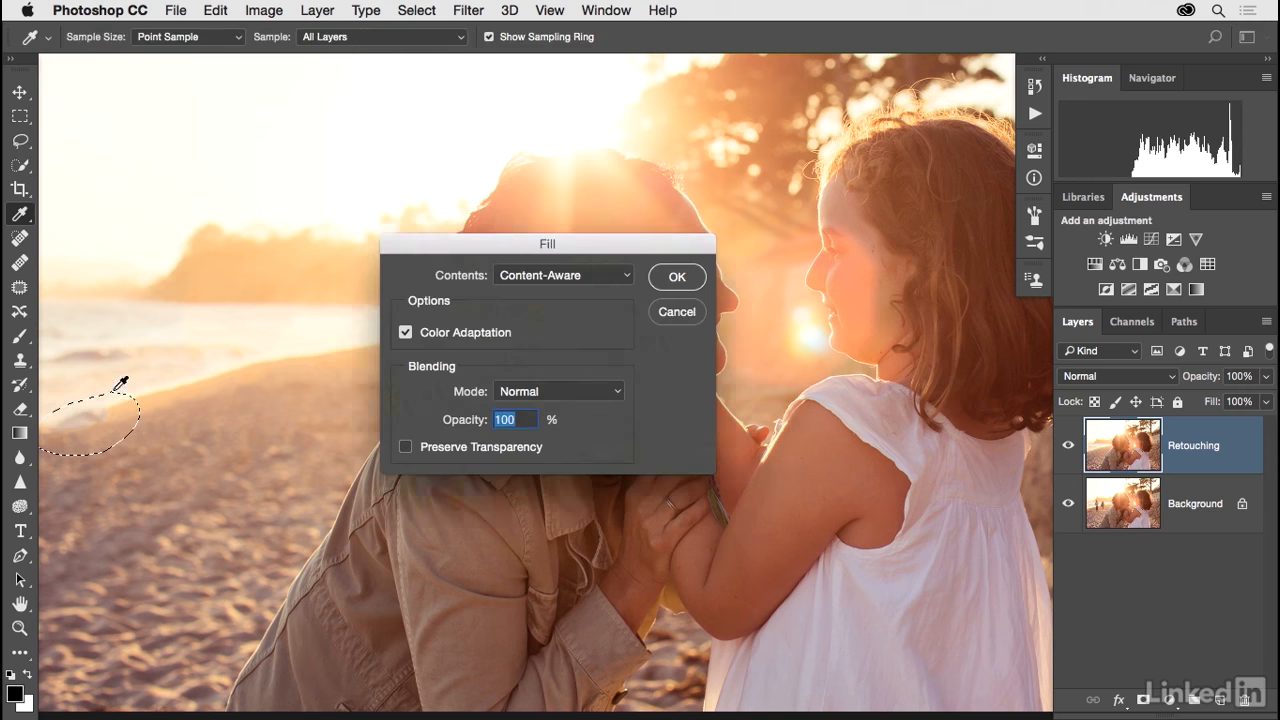
pyautogui.press('Return')
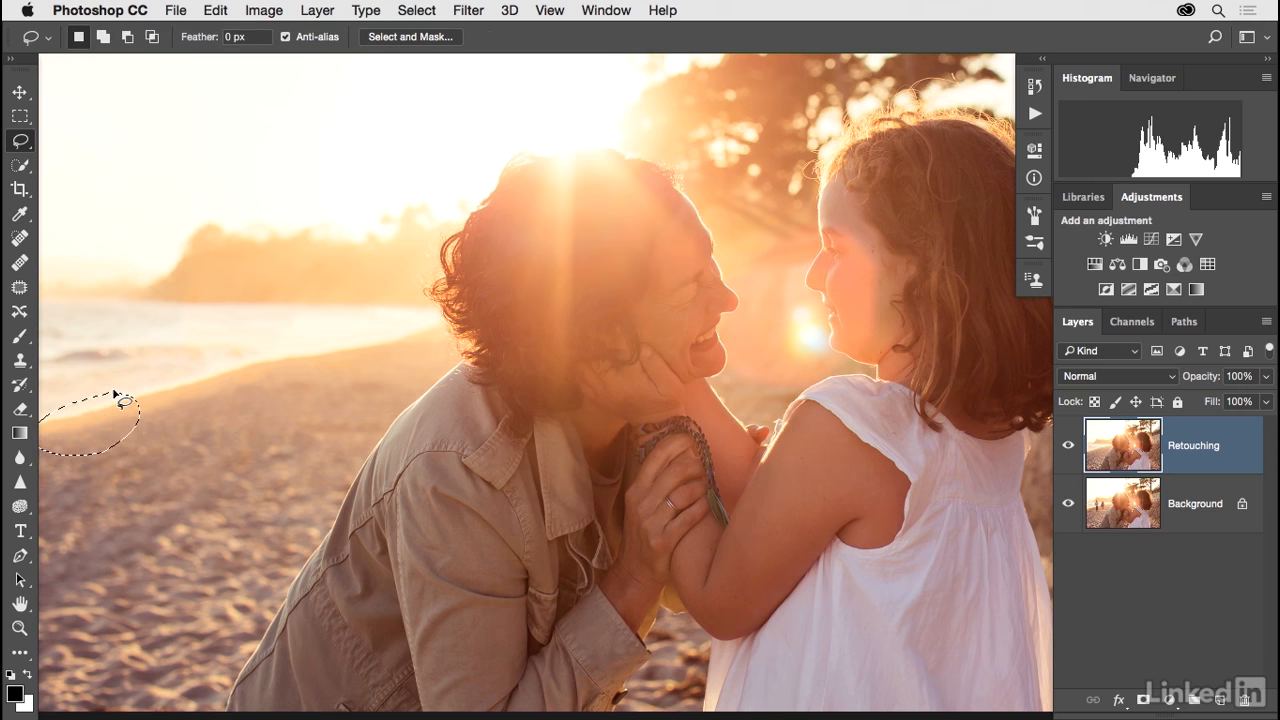
pyautogui.press('super+d')
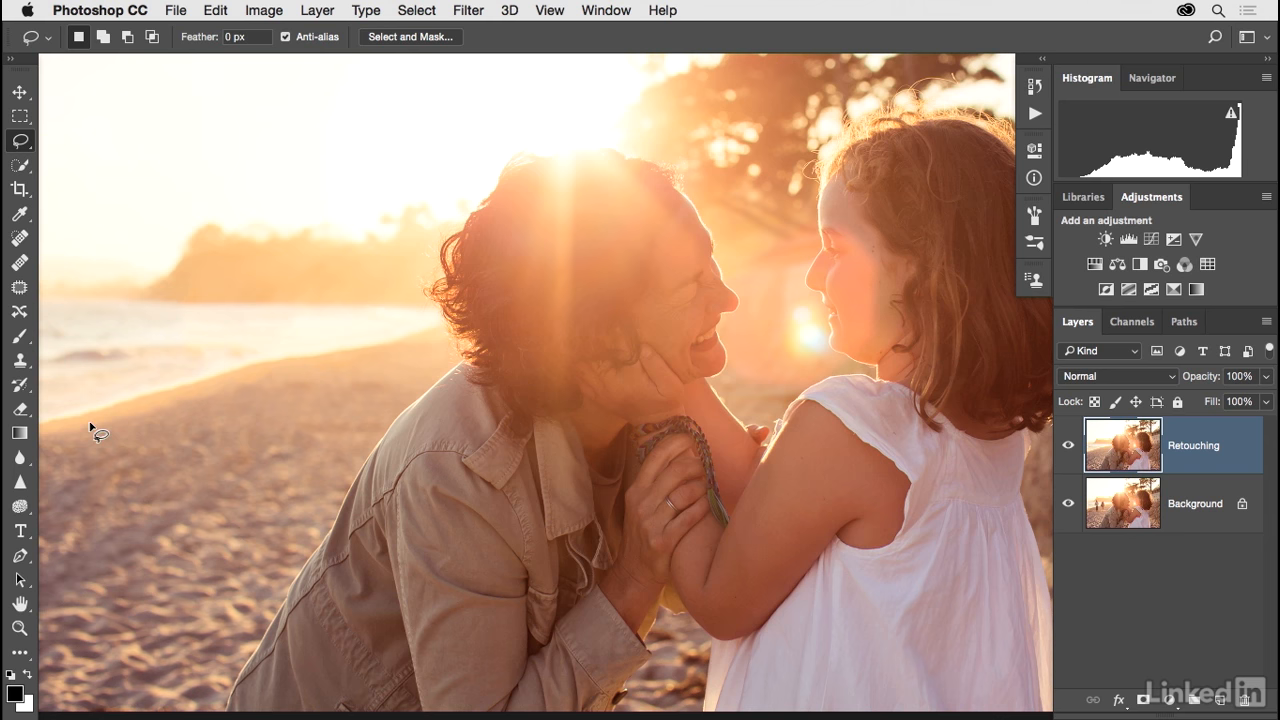
# Toggle the Retouching layer's visibility several times to compare the beach before and after, leaving the layer shown
pyautogui.click(1066, 455)
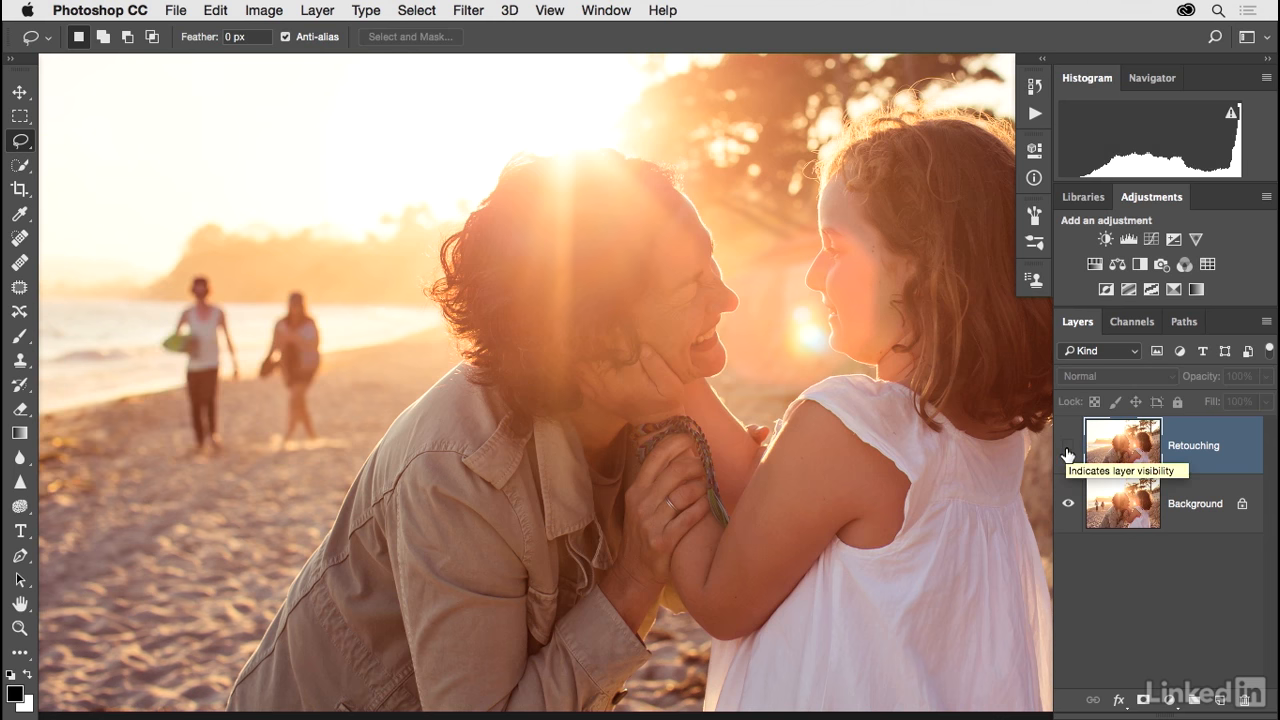
pyautogui.click(1067, 455)
pyautogui.click(1067, 455)
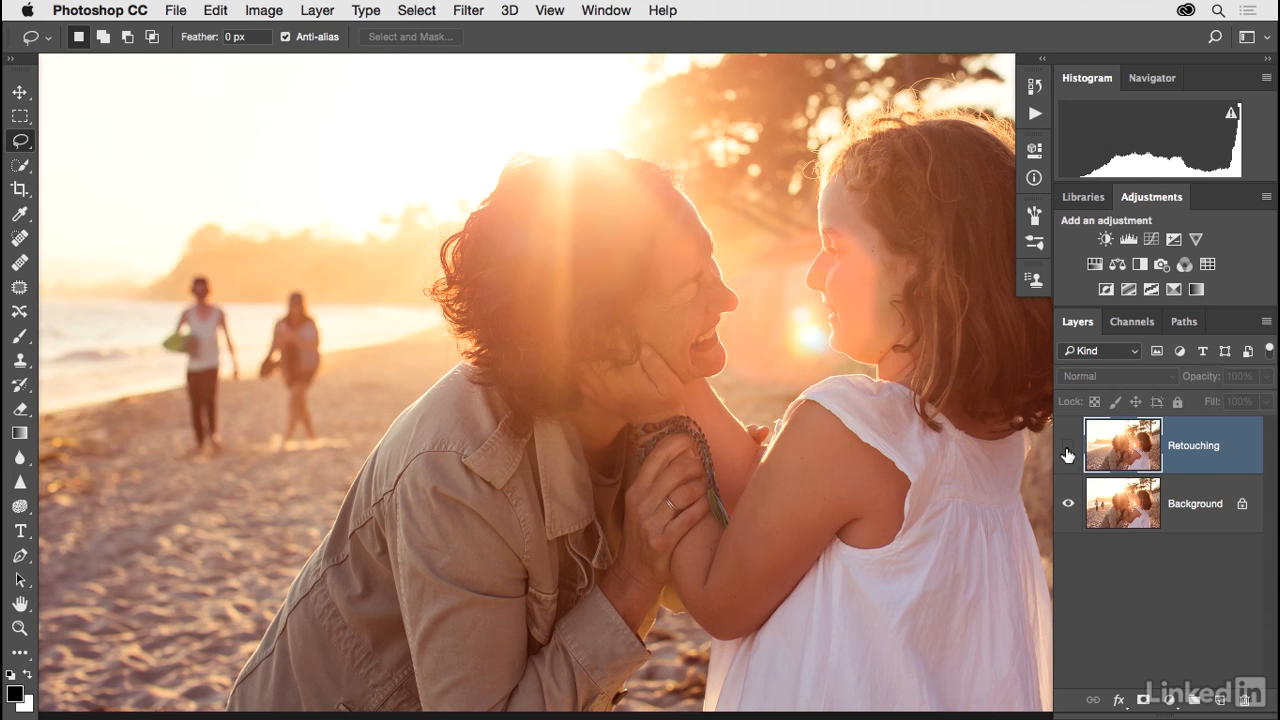
pyautogui.click(1067, 455)
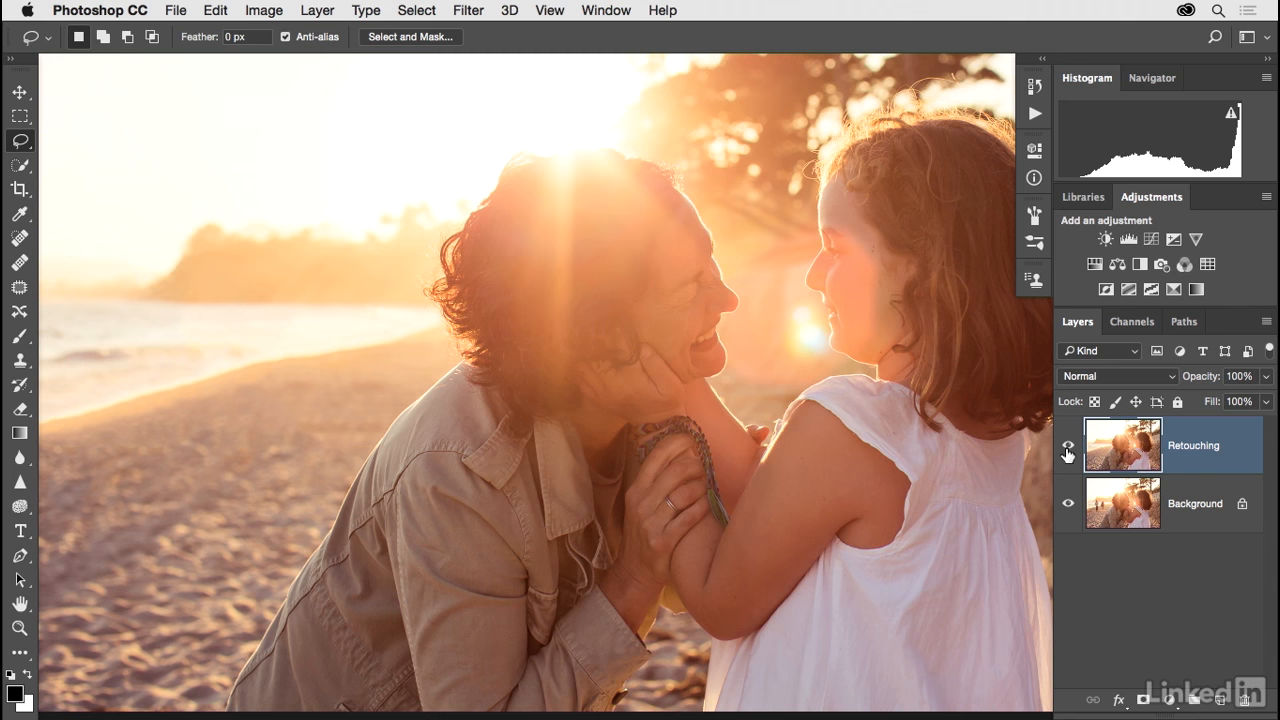
pyautogui.click(1067, 455)
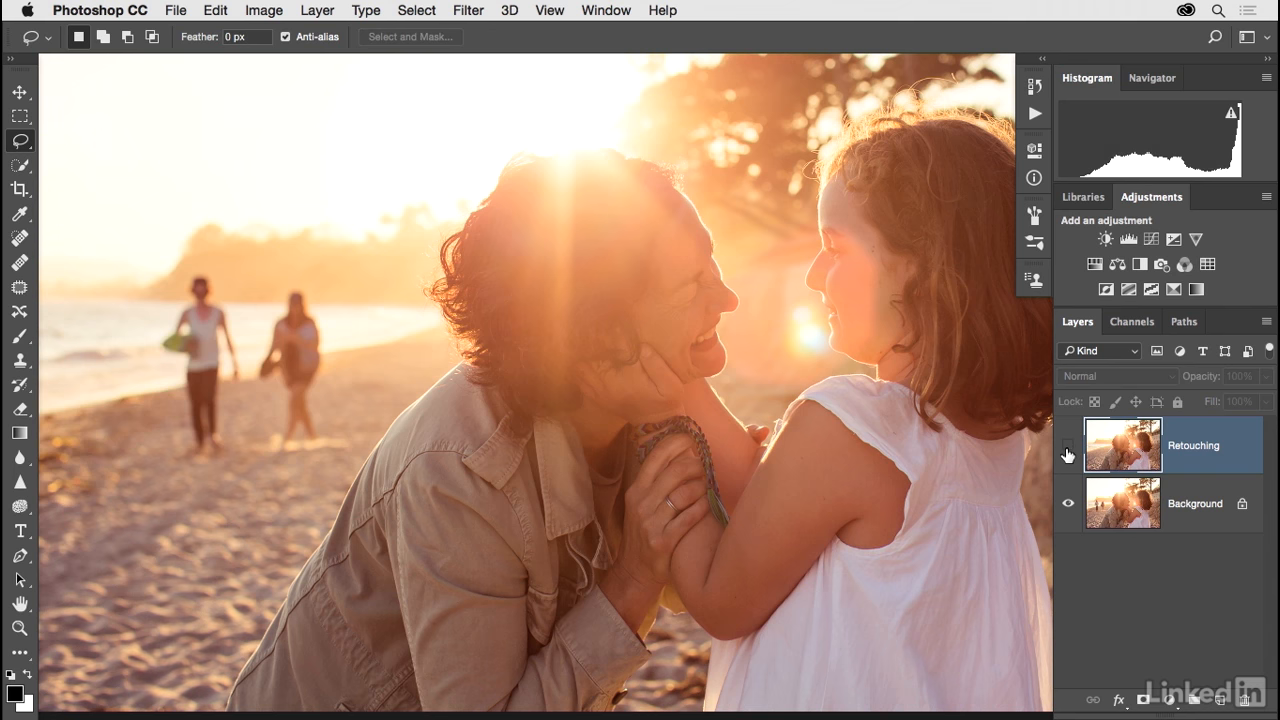
pyautogui.click(1067, 452)
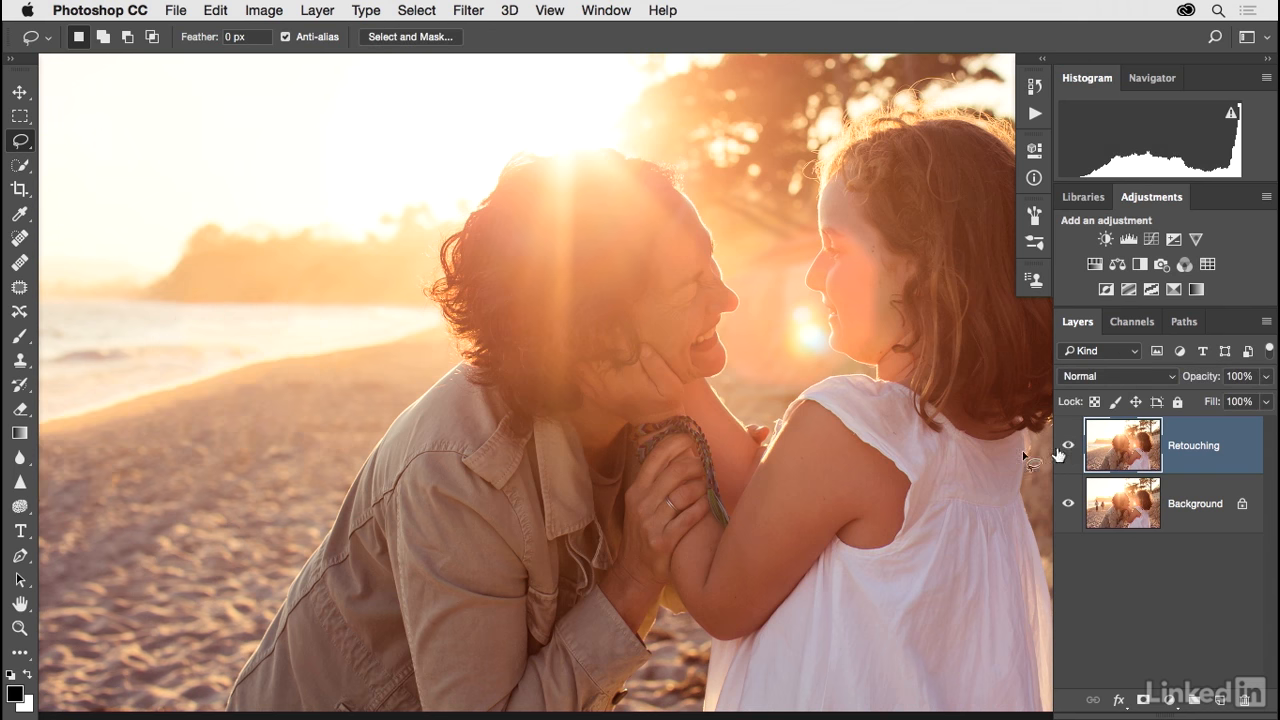
# Hide the Retouching layer and select Background to review the original, and show and select Retouching again
pyautogui.moveTo(984, 453); pyautogui.dragTo(910, 450)
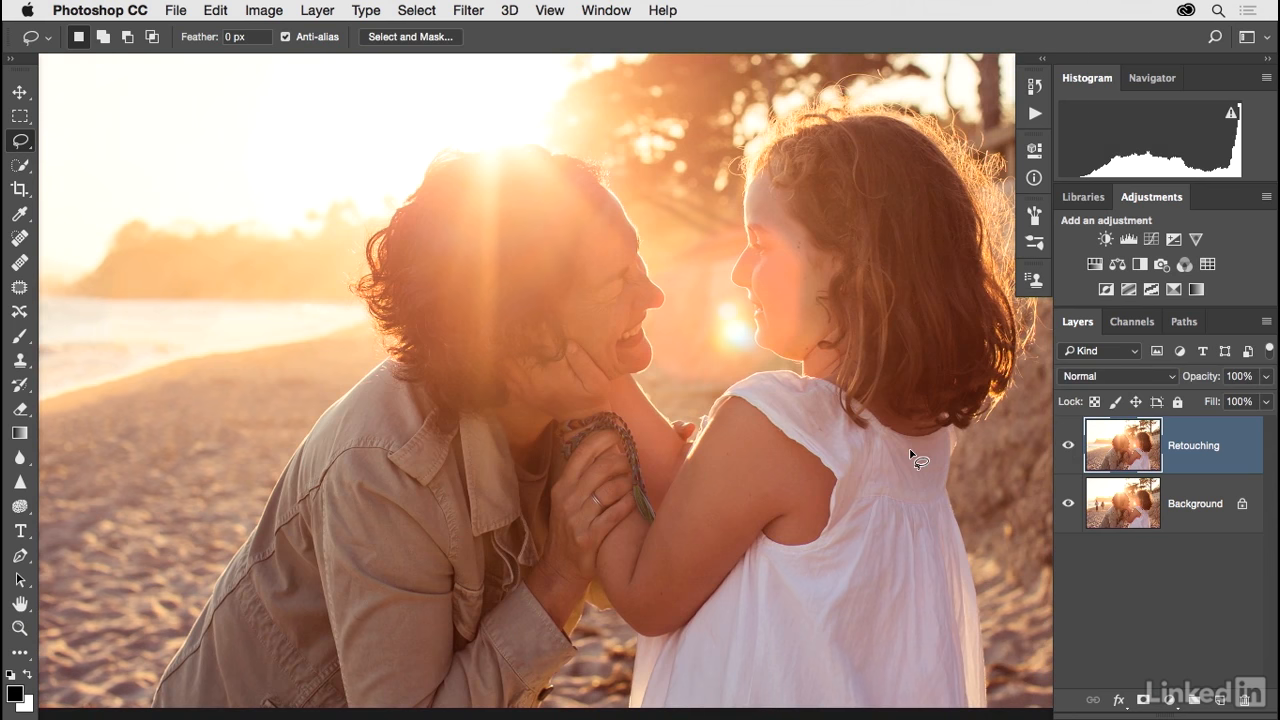
pyautogui.click(1067, 446)
pyautogui.click(1113, 496)
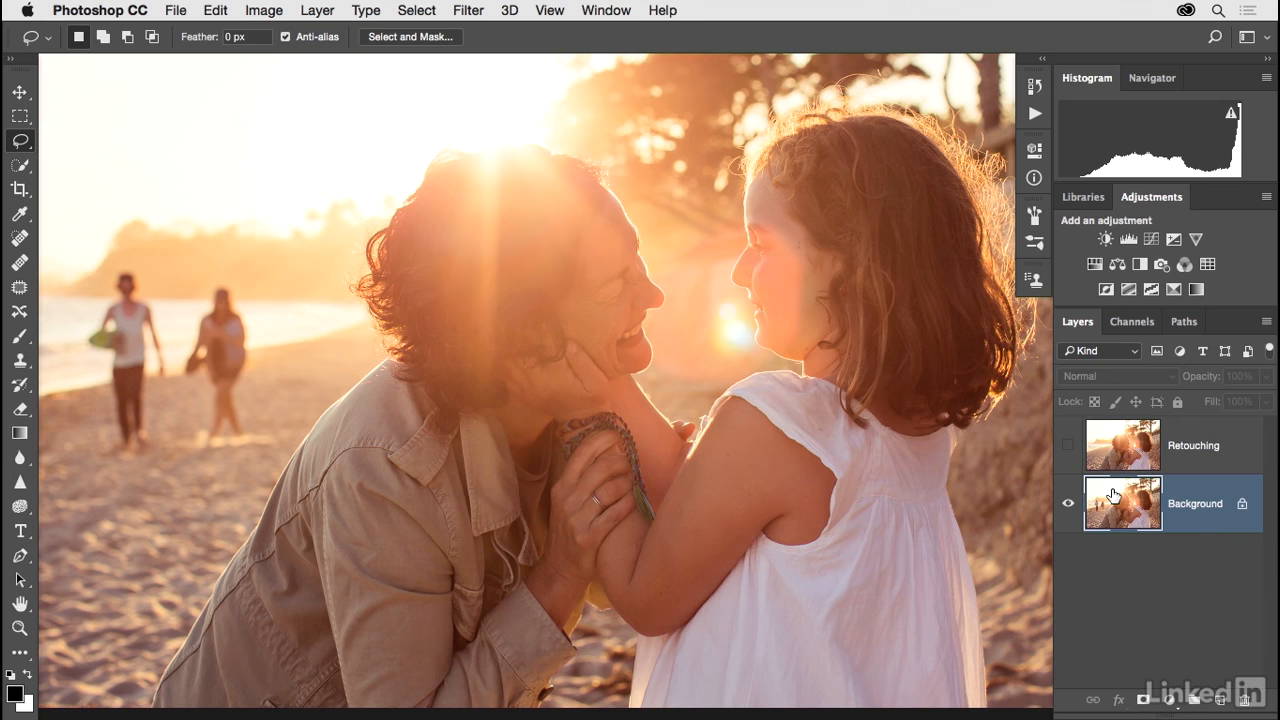
pyautogui.click(1067, 446)
pyautogui.click(1108, 453)
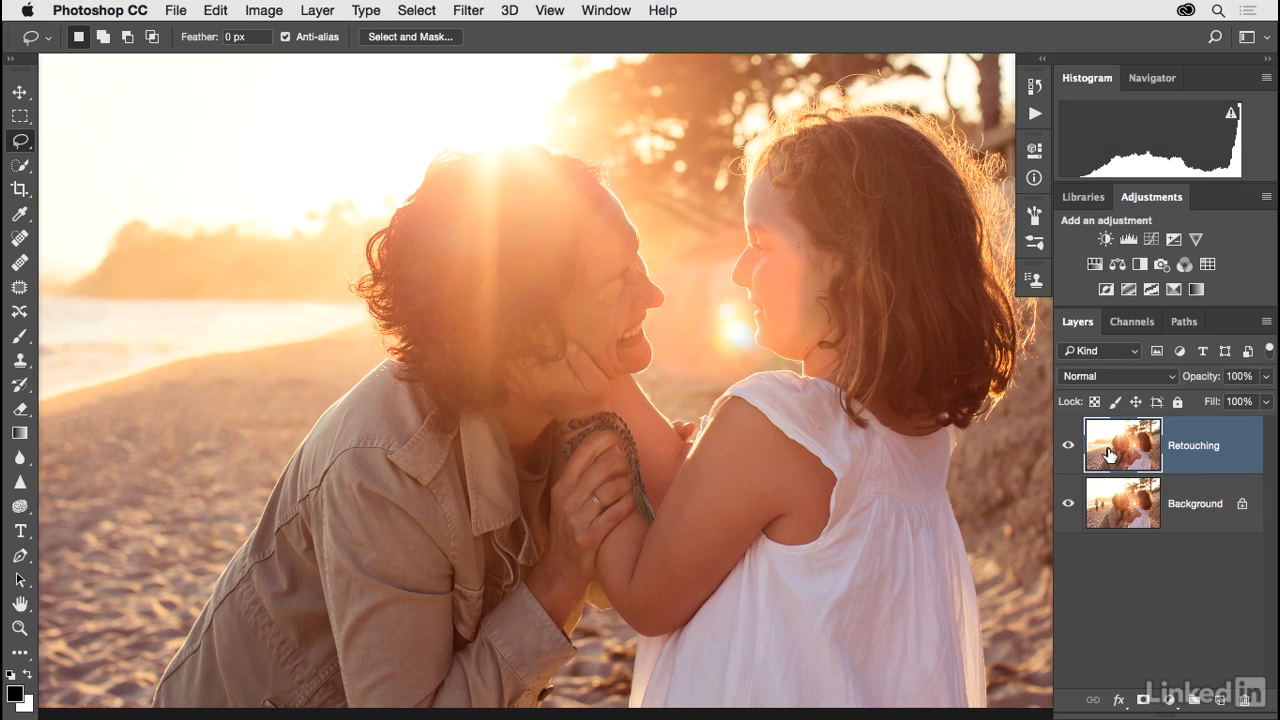